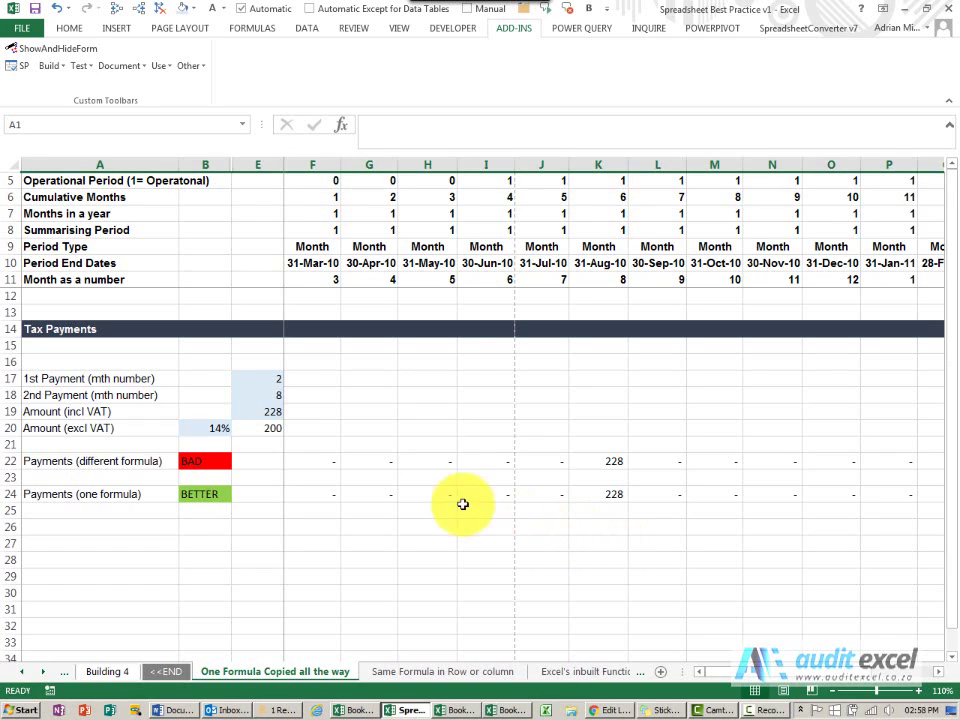
- Inspect the payment formulas in F22, Q22 and R22, then clear the precedent tracer arrows
left_click(322, 462)
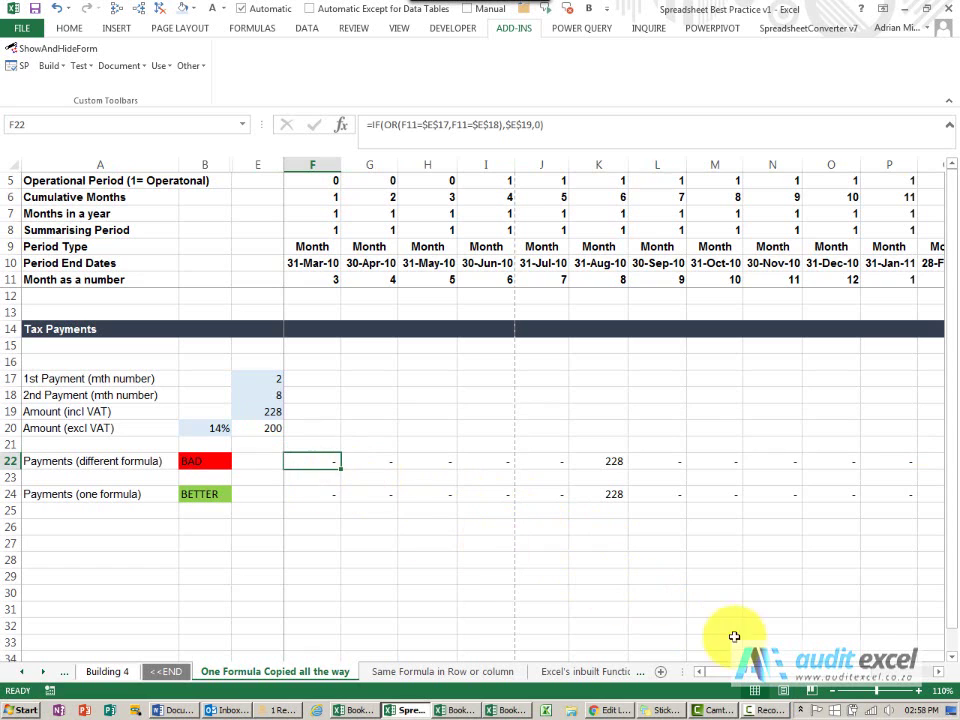
left_click_drag(783, 676, 805, 676)
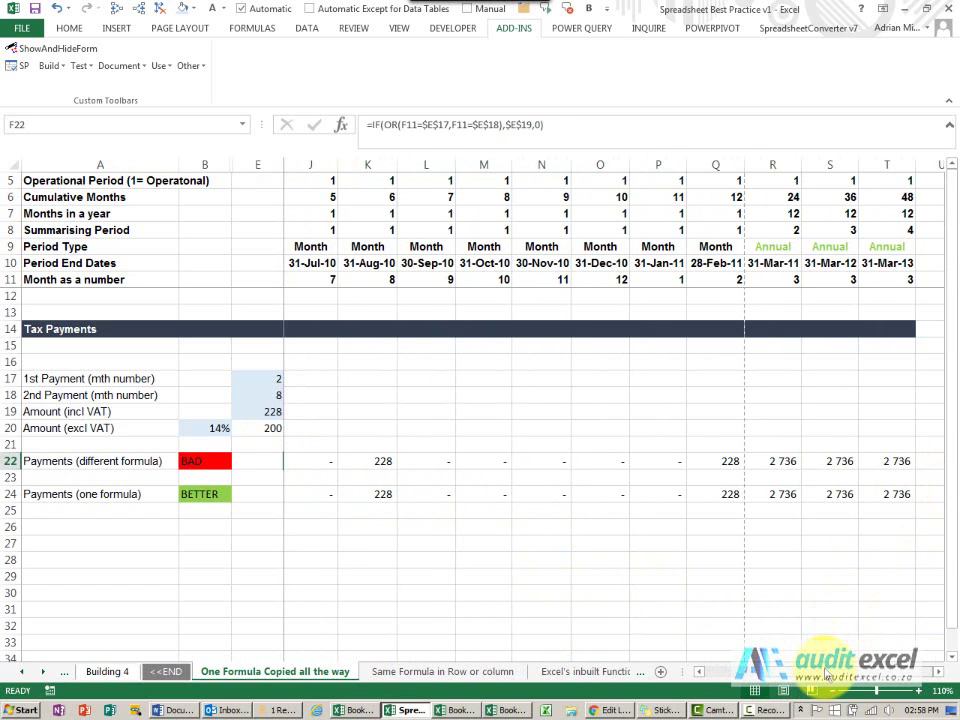
key("ctrl+BackSpace")
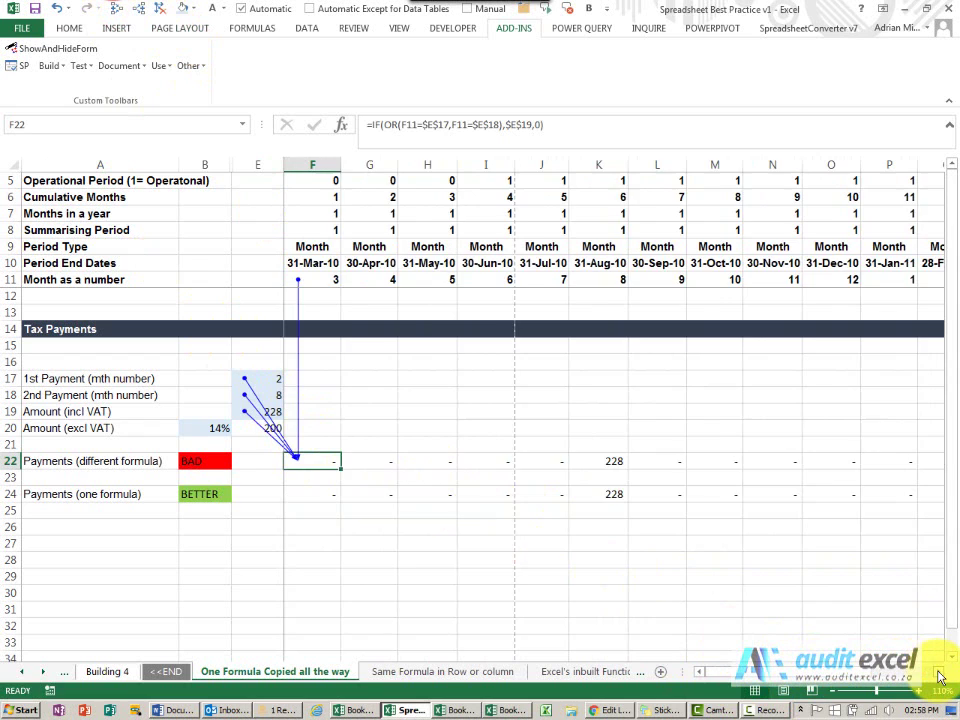
left_click_drag(940, 677, 940, 677)
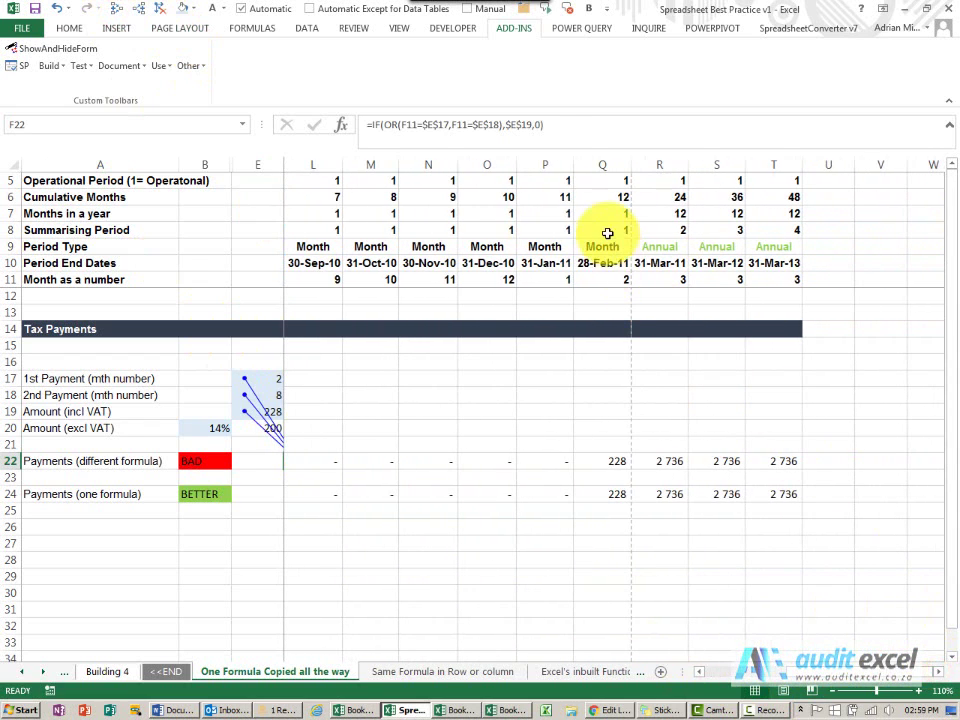
left_click(666, 459)
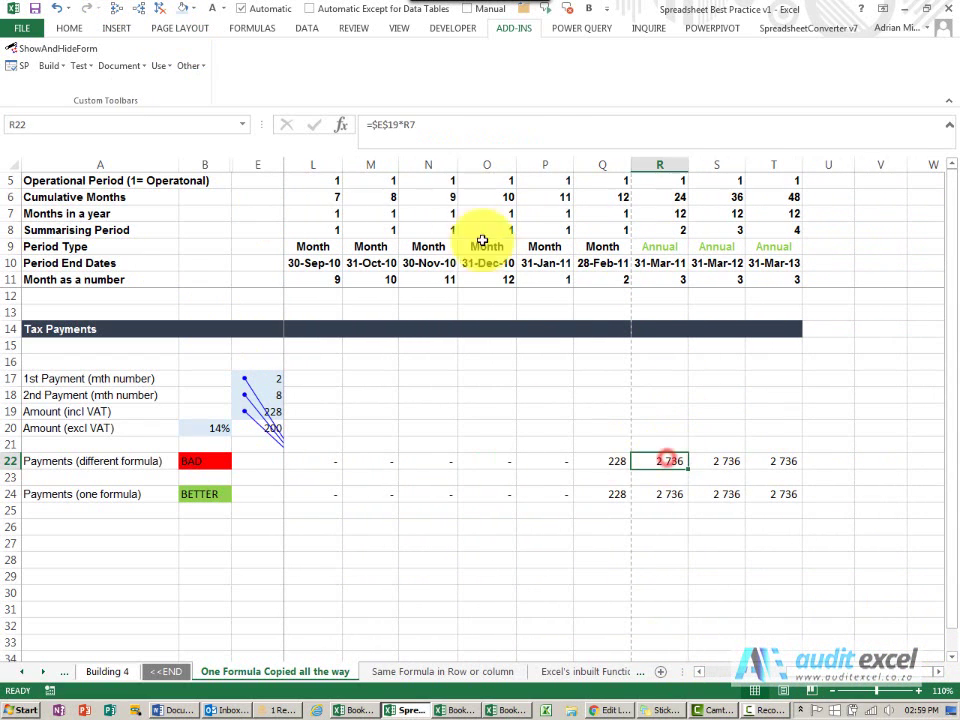
left_click(602, 459)
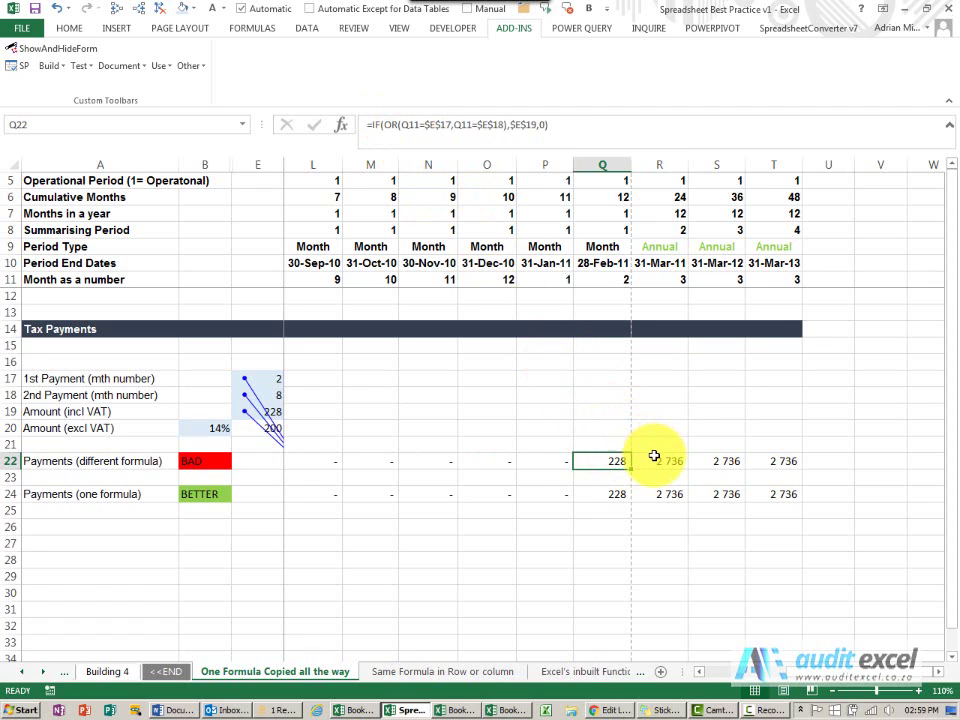
left_click(655, 459)
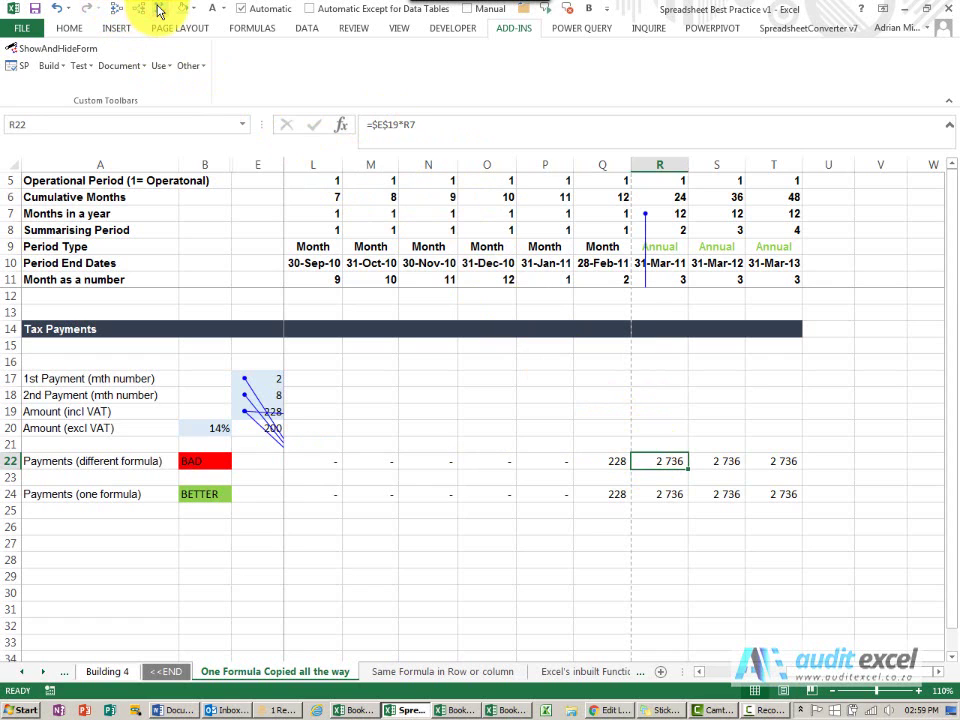
left_click(158, 10)
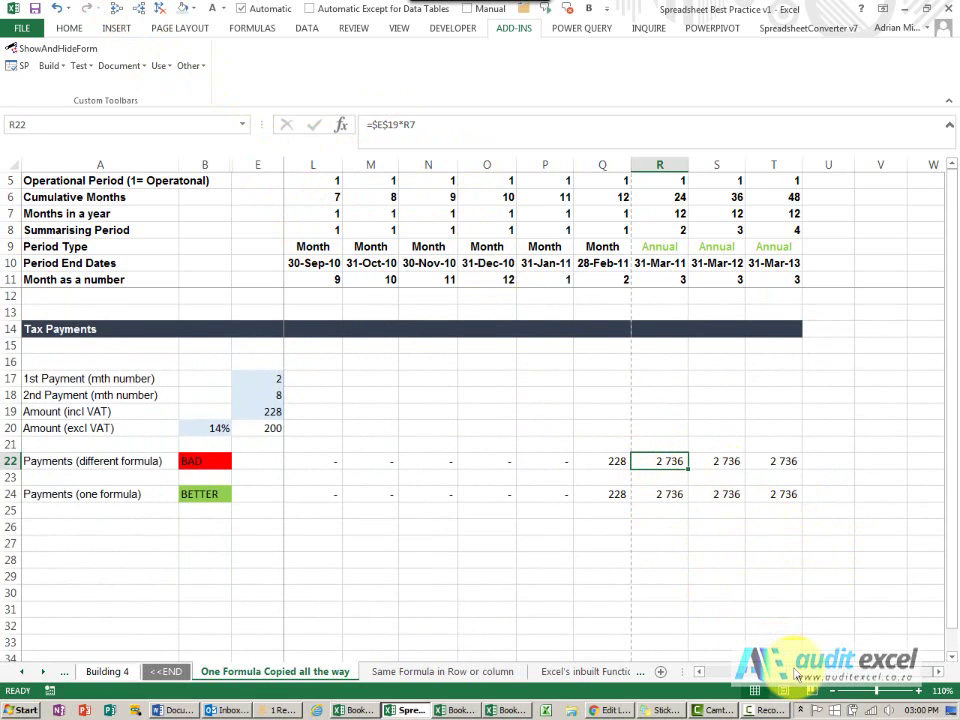
- Compare F22's payment formula against its entry on the Book3 formula map
left_click_drag(797, 676, 827, 546)
left_click(331, 461)
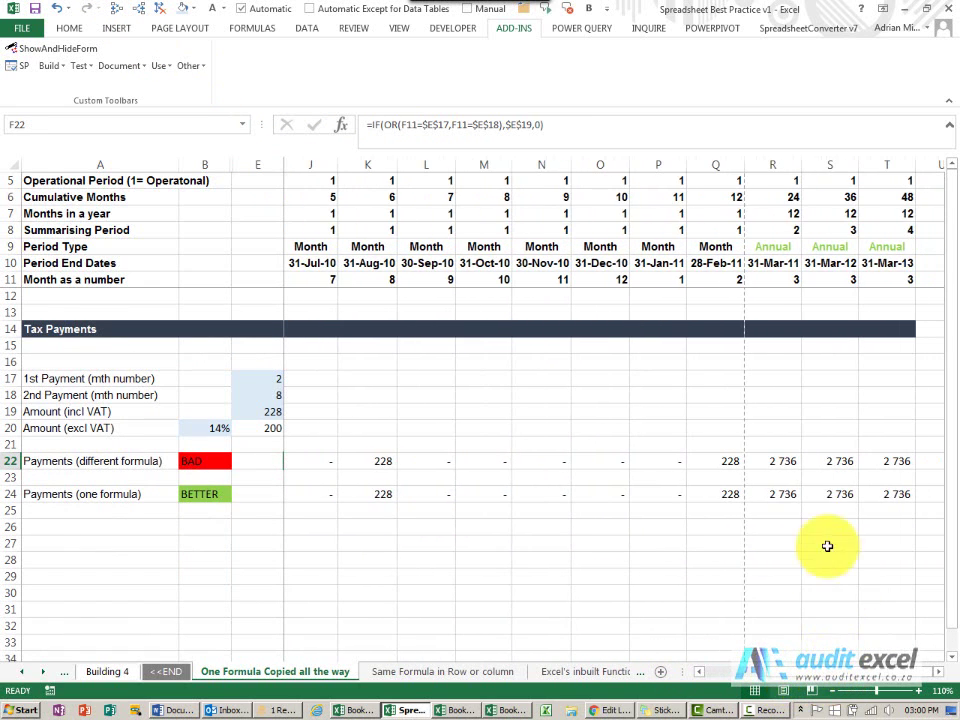
left_click(778, 461)
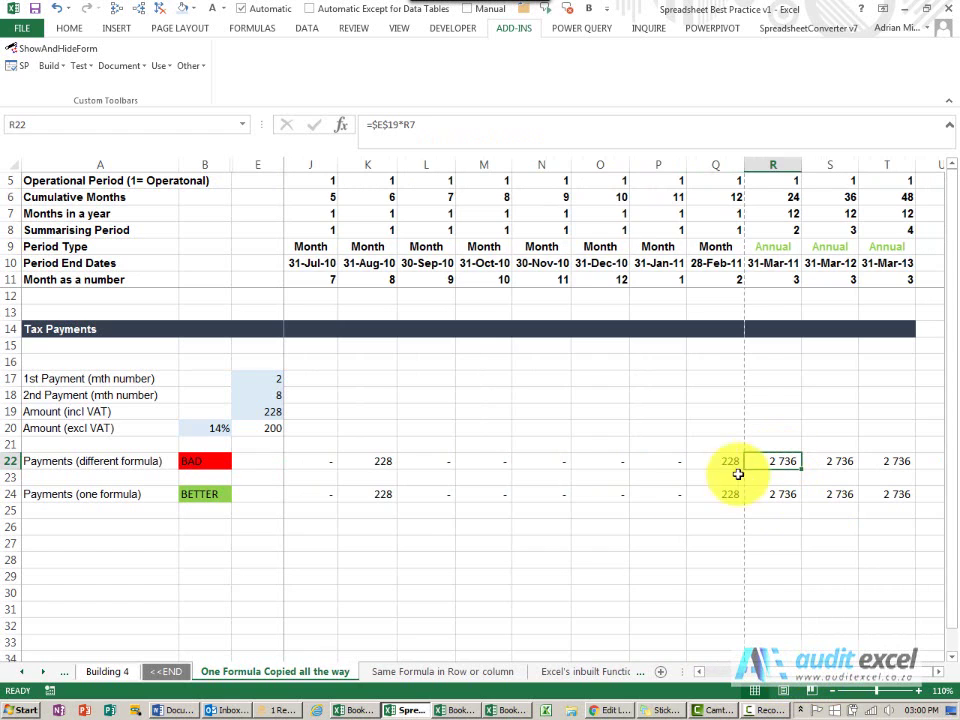
left_click(458, 712)
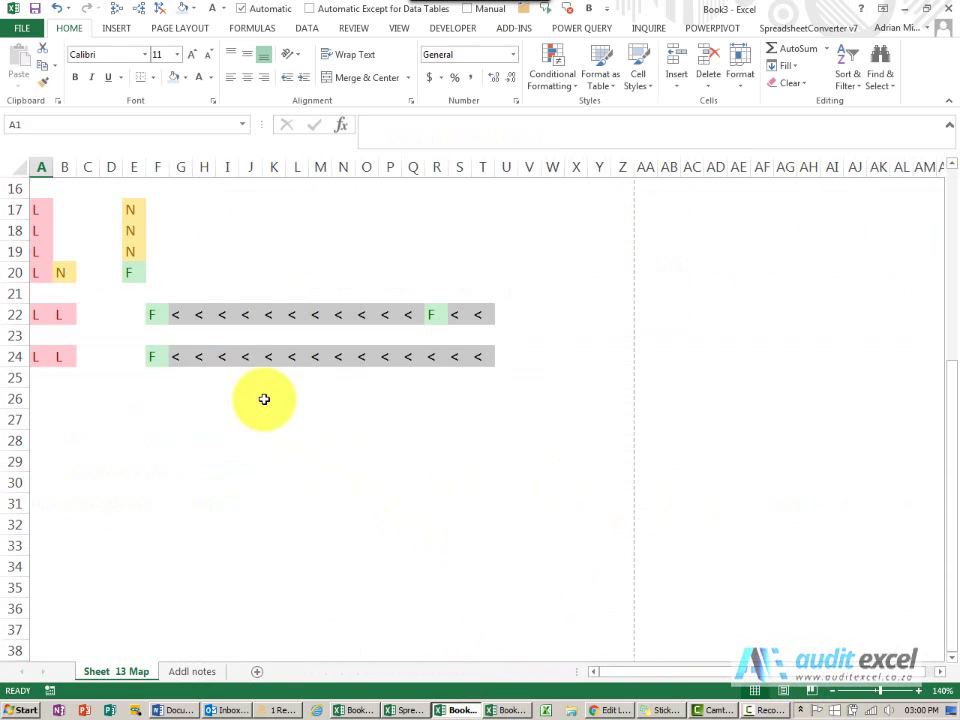
left_click(155, 316)
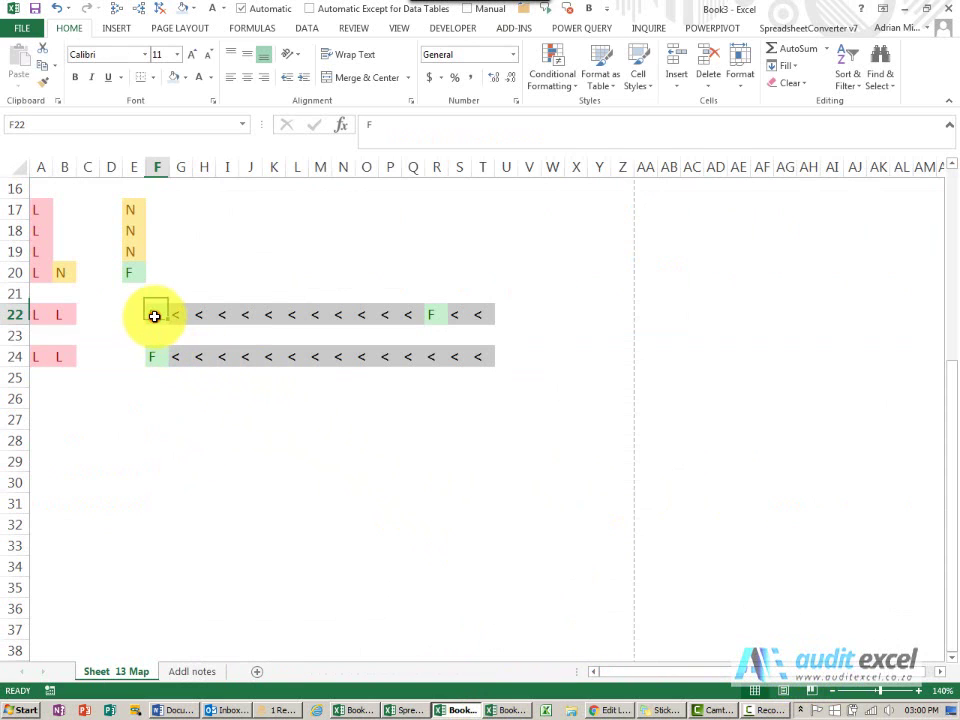
left_click(408, 710)
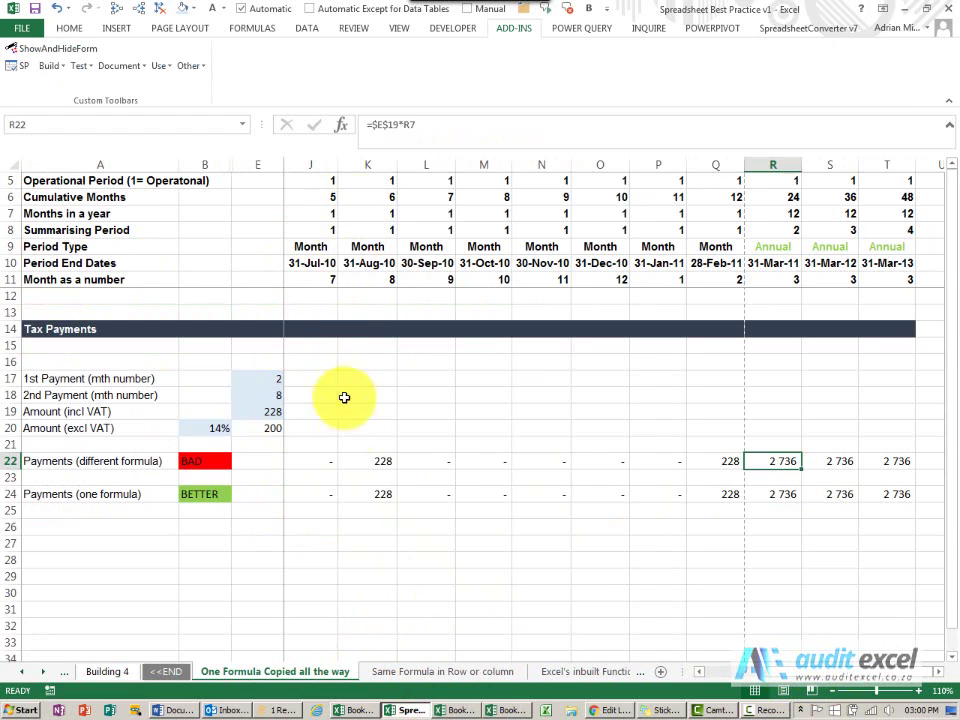
left_click(315, 459)
key("Left")
key("Left")
key("Left")
key("Left")
key("Left")
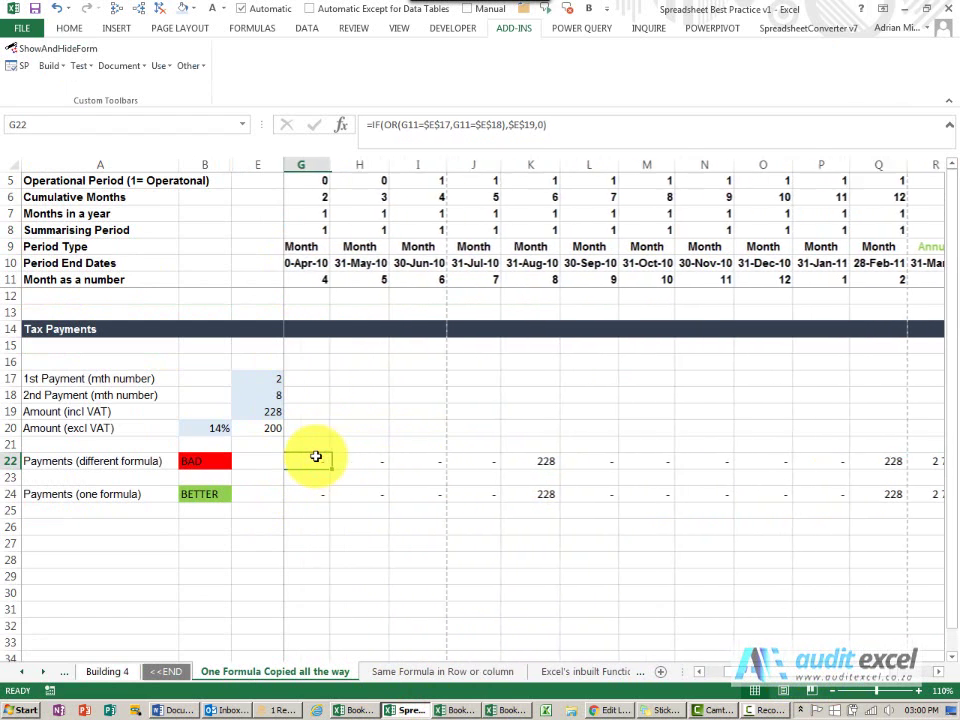
key("Right")
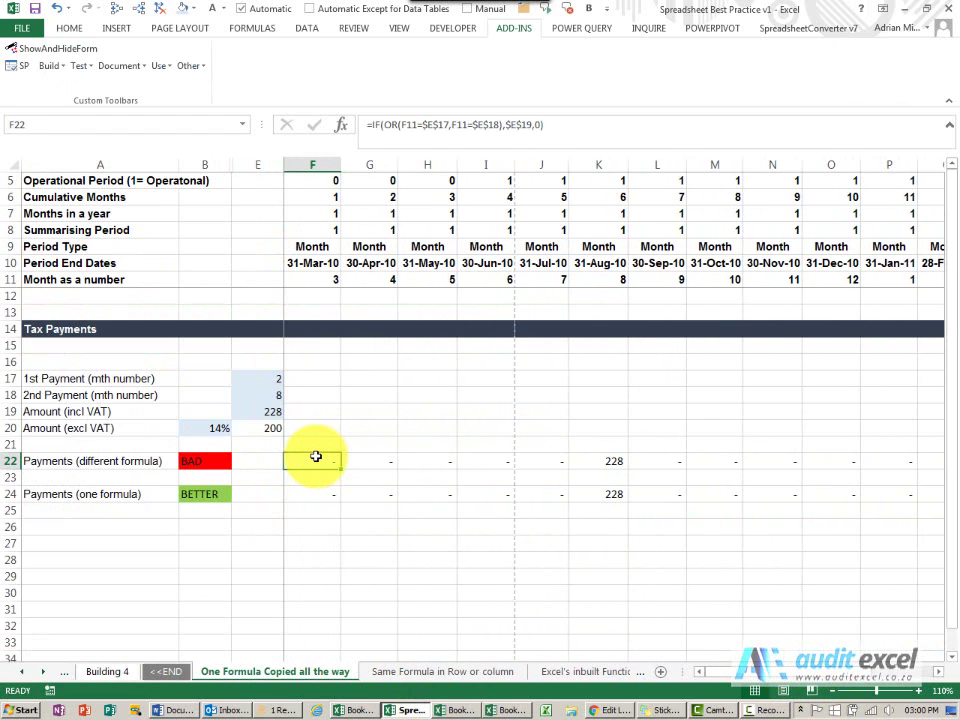
left_click(440, 710)
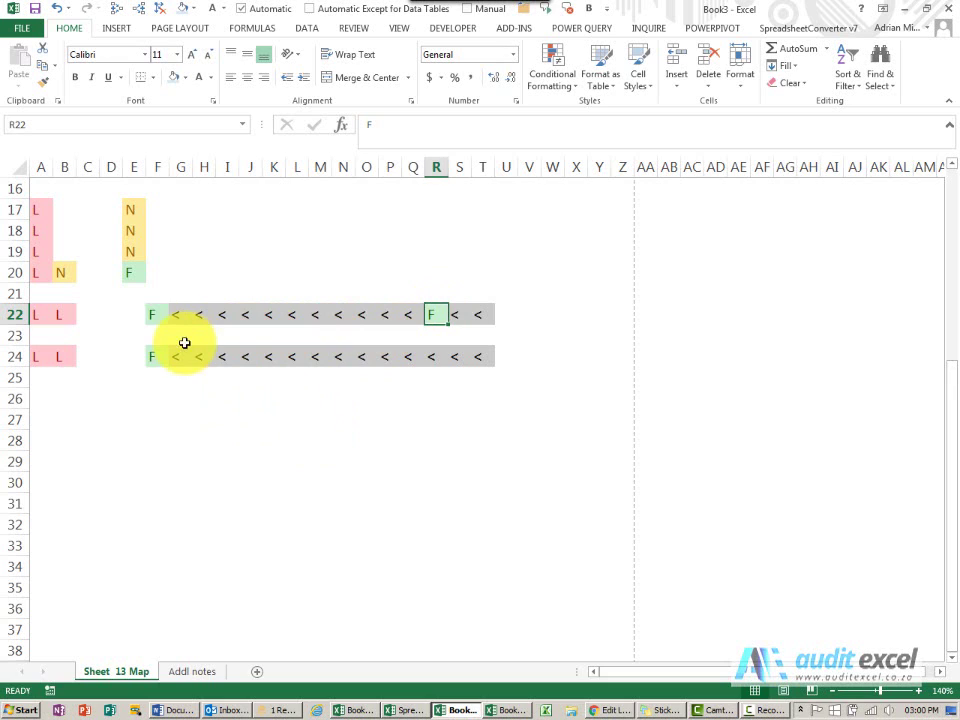
left_click(156, 316)
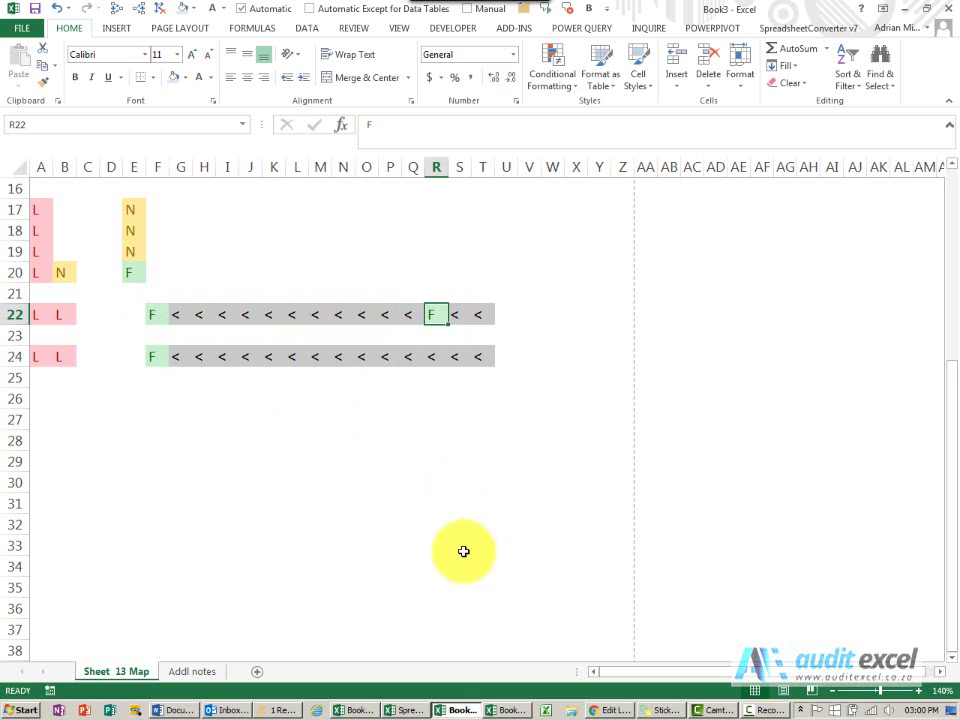
left_click(407, 710)
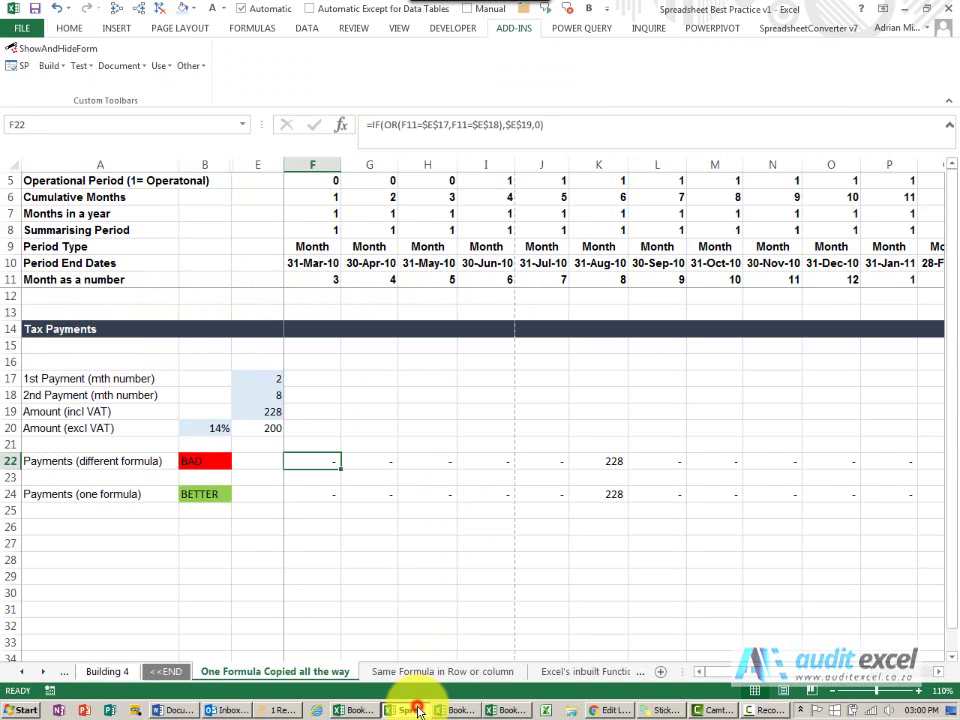
- Inspect the single formula in F24 and check its Book3 formula map entry
left_click(321, 495)
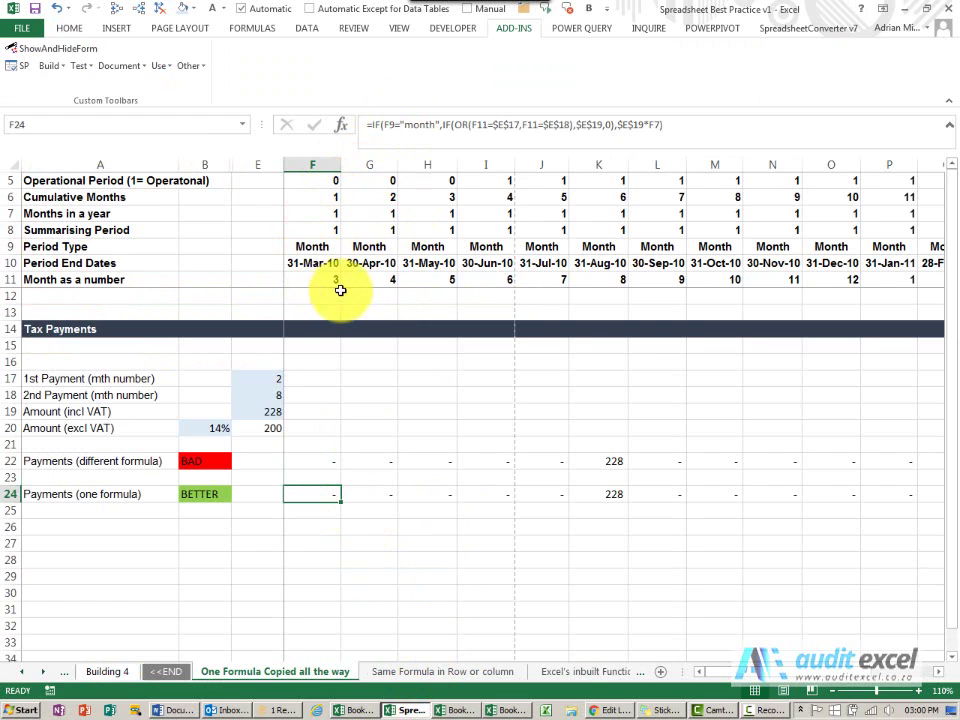
left_click_drag(712, 671, 800, 668)
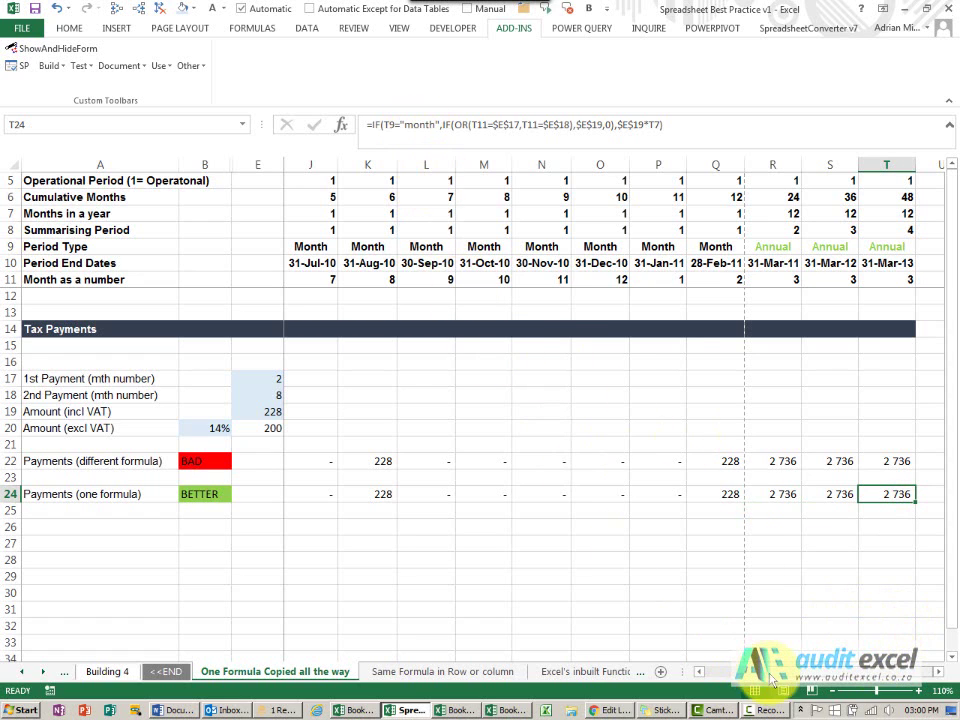
scroll(700, 672, "left", 2)
left_click(461, 710)
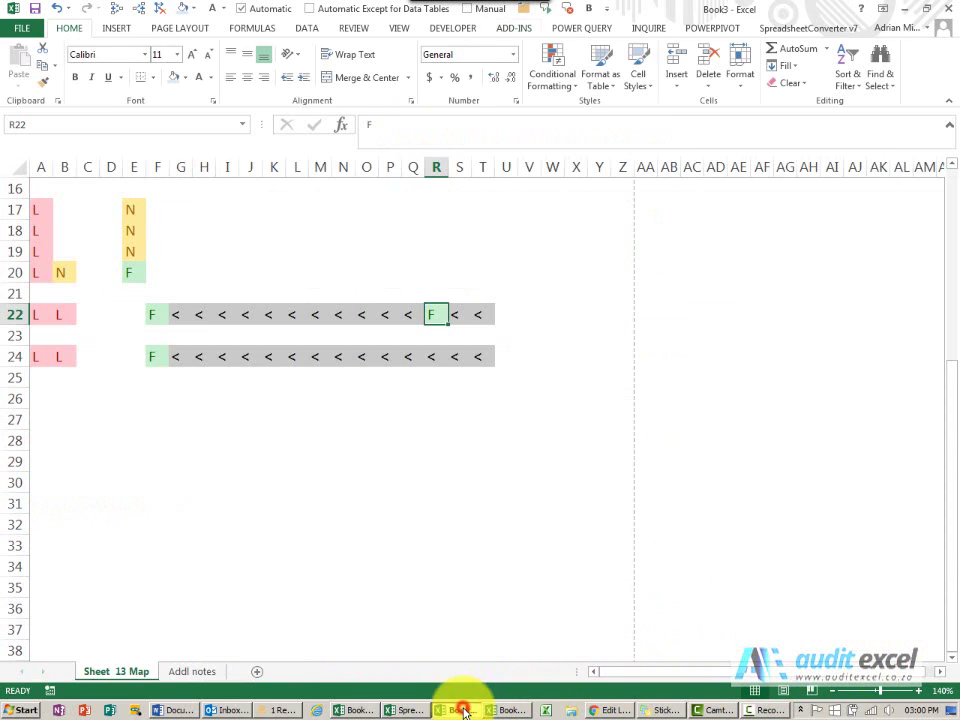
left_click(157, 356)
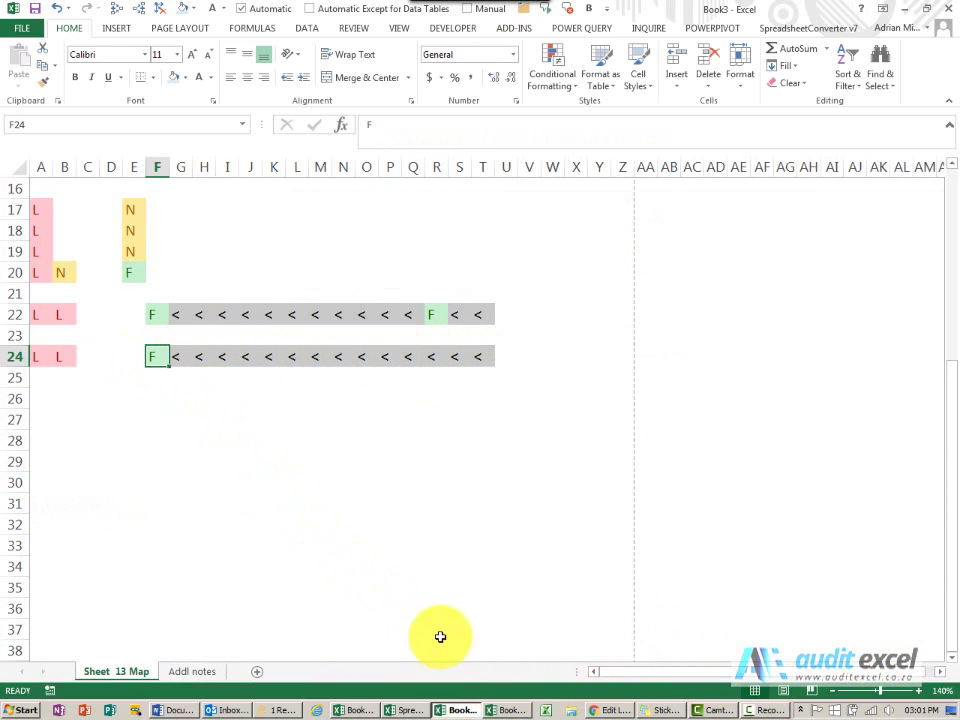
left_click(408, 712)
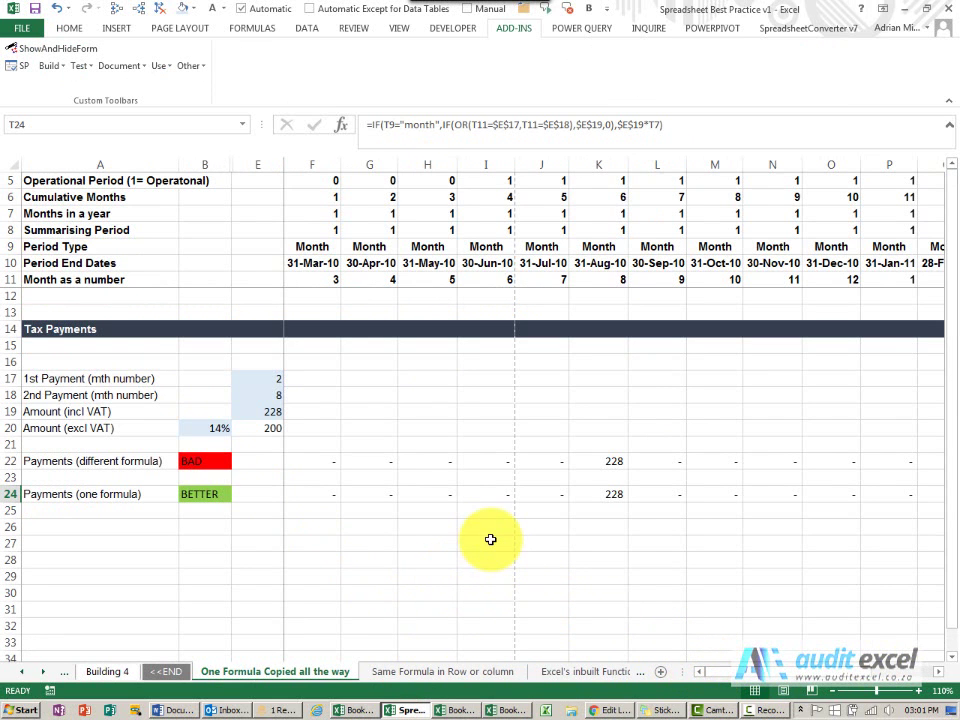
- Edit F22's formula so its amount reference points to E20 instead of E19
left_click(312, 461)
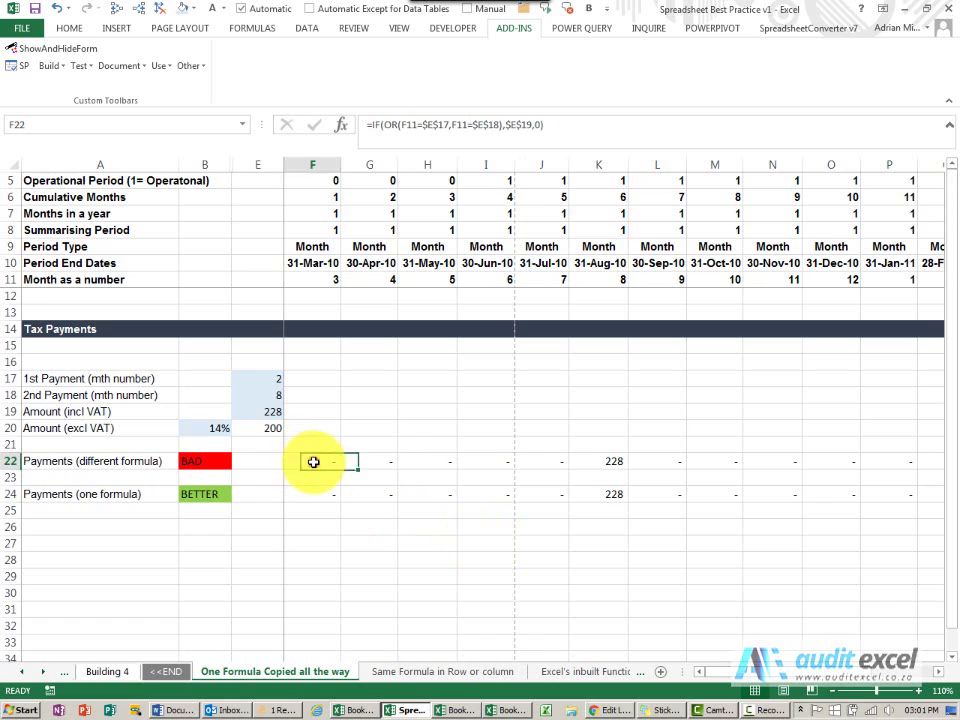
left_click(557, 137)
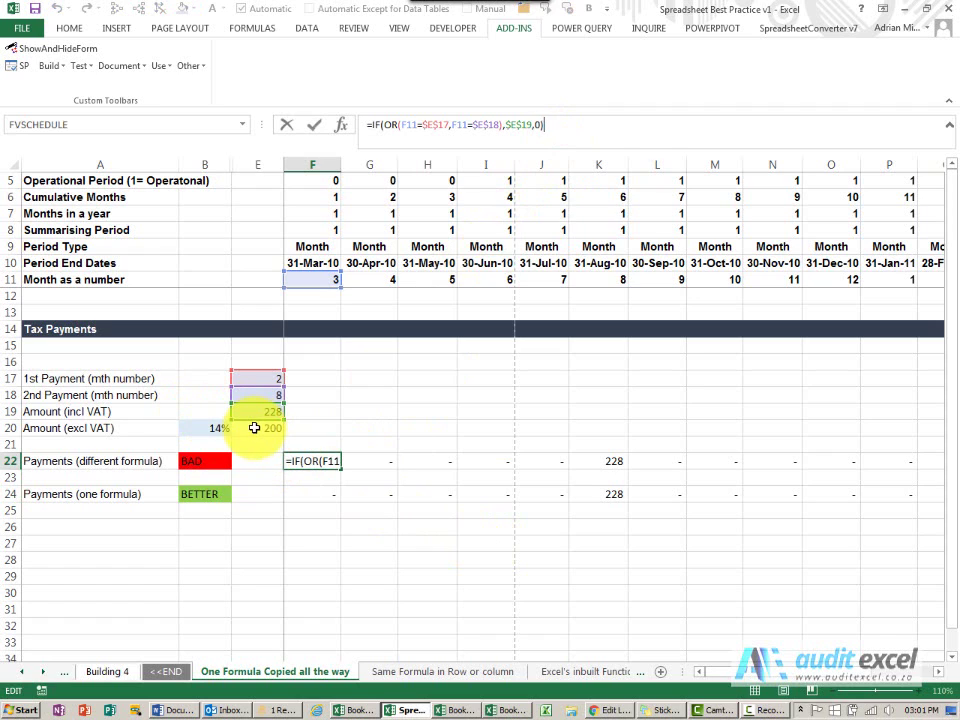
left_click_drag(256, 421, 260, 437)
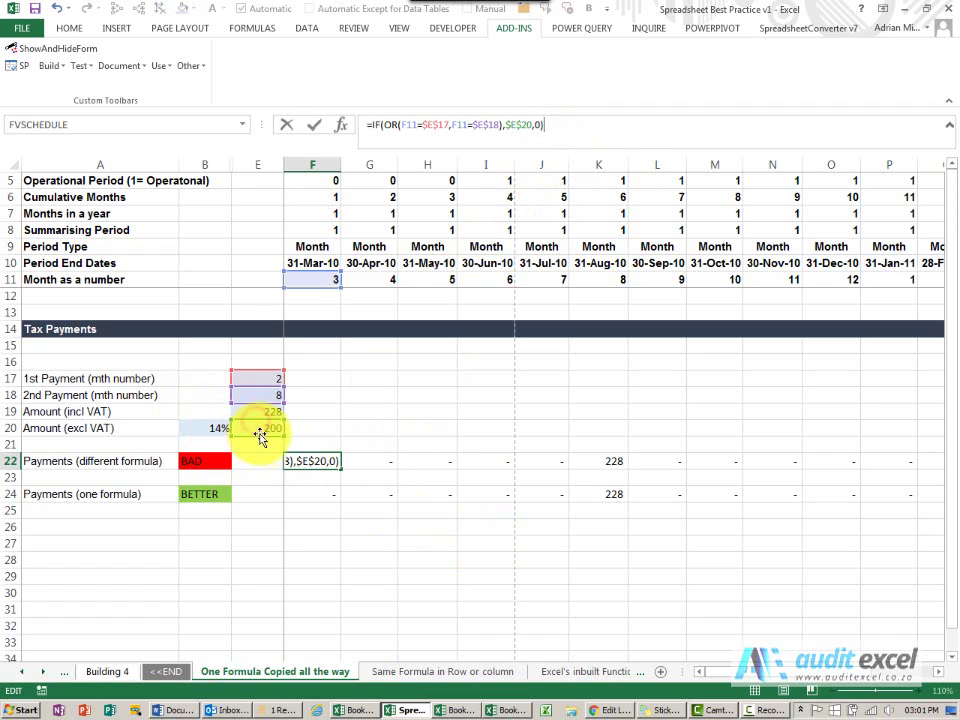
key("Return")
key("Up")
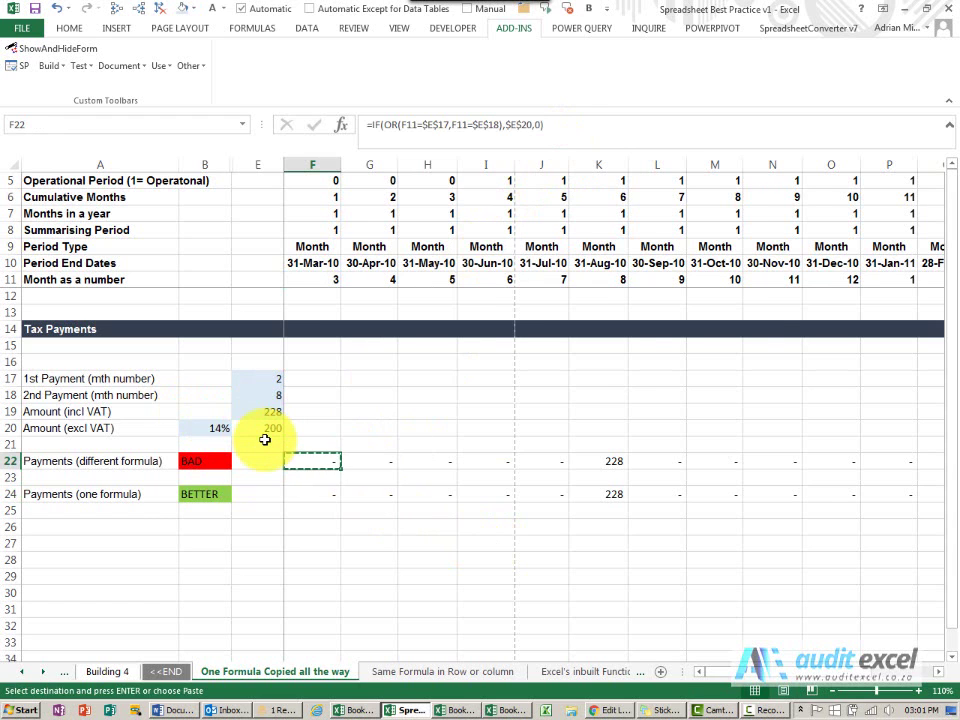
- Paste F22's formula across F22:T22 and check the annual results against row 24's 2 736
key("ctrl+shift+Right")
key("ctrl+v")
key("ctrl+v")
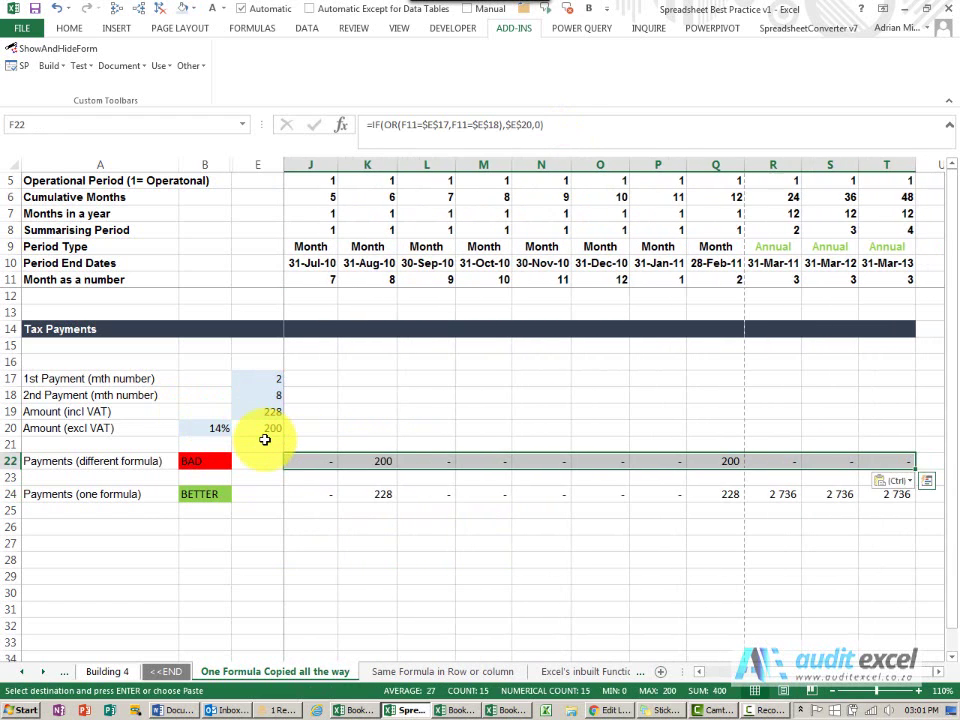
key("ctrl+shift+Left")
key("Right")
key("ctrl+Right")
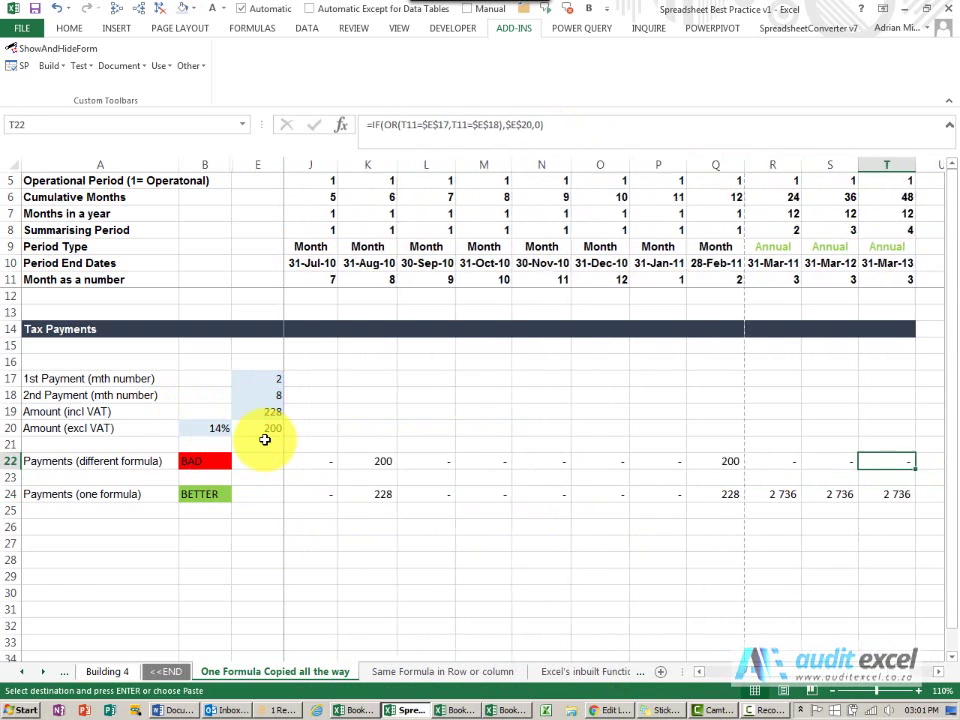
key("Left")
key("Left")
key("Right")
key("Right")
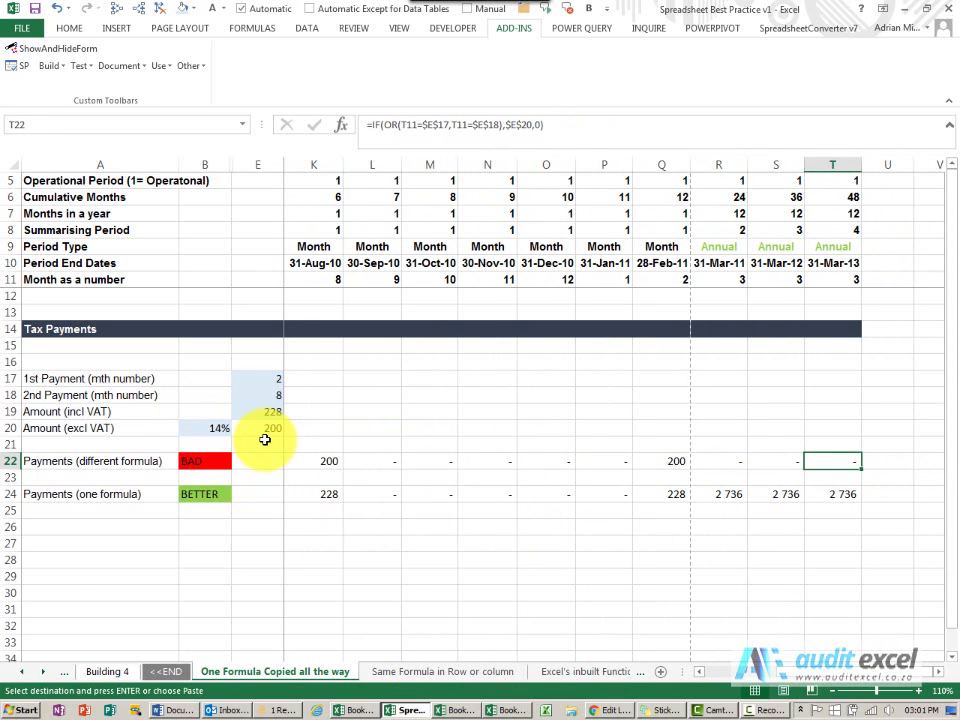
key("Left")
key("Left")
key("Down")
key("Down")
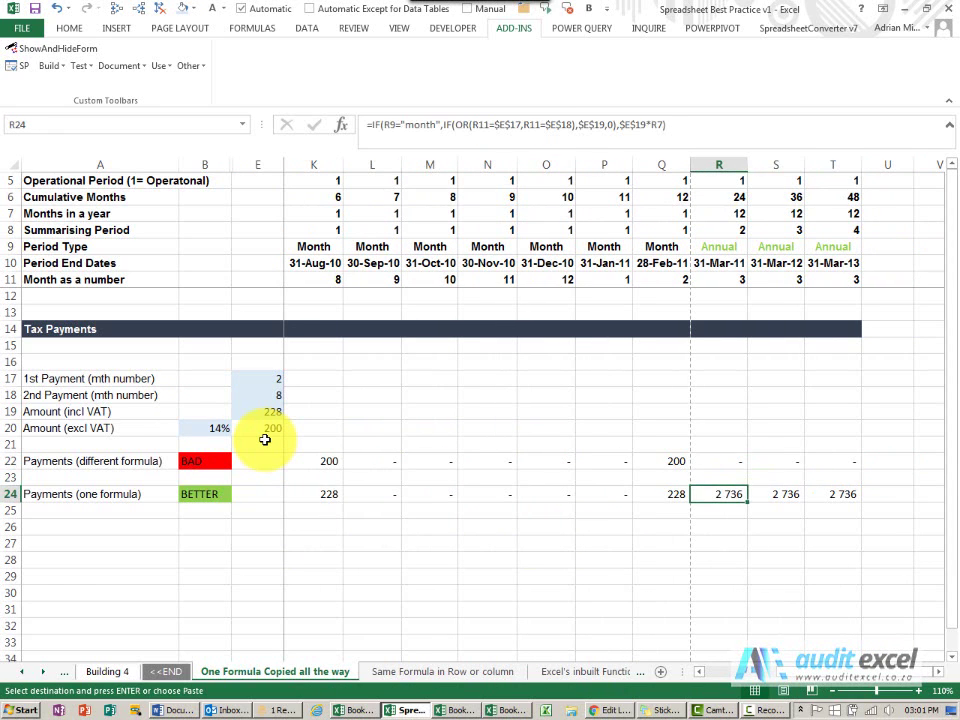
key("Up")
key("Up")
key("ctrl+Left")
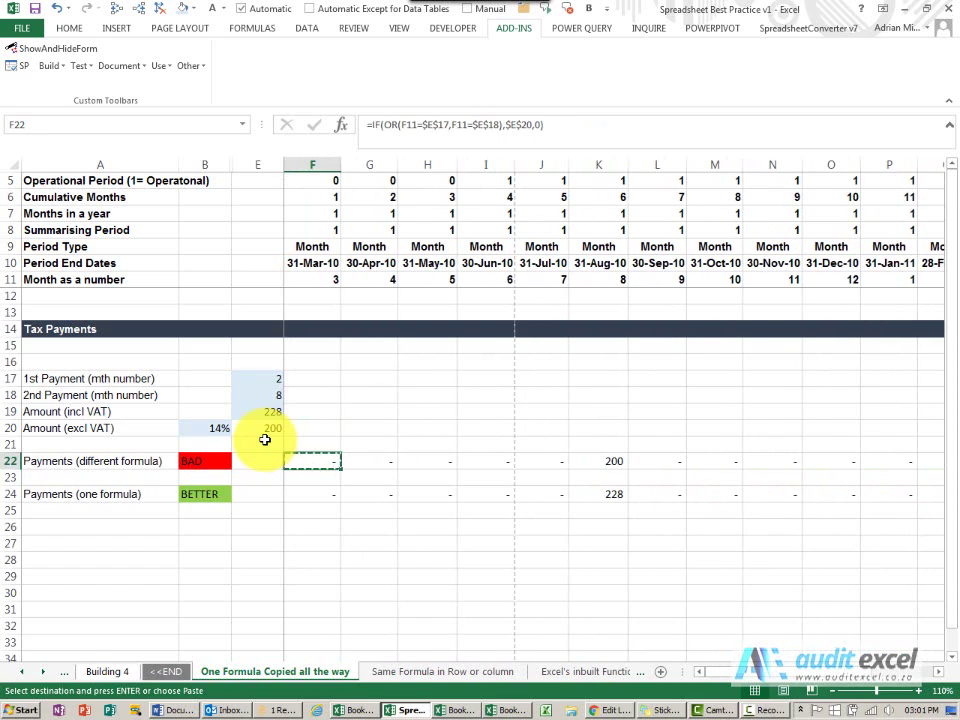
key("Escape")
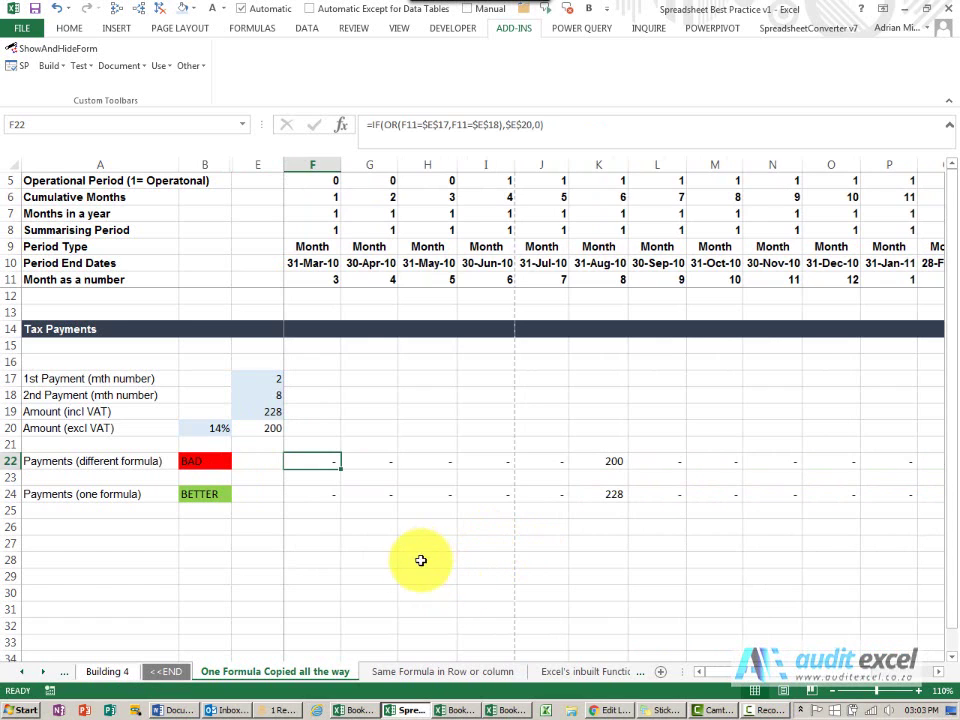
- On the Same Formula in Row or column sheet, compare Interest Charge formulas in C18, N18 and O18
left_click(376, 673)
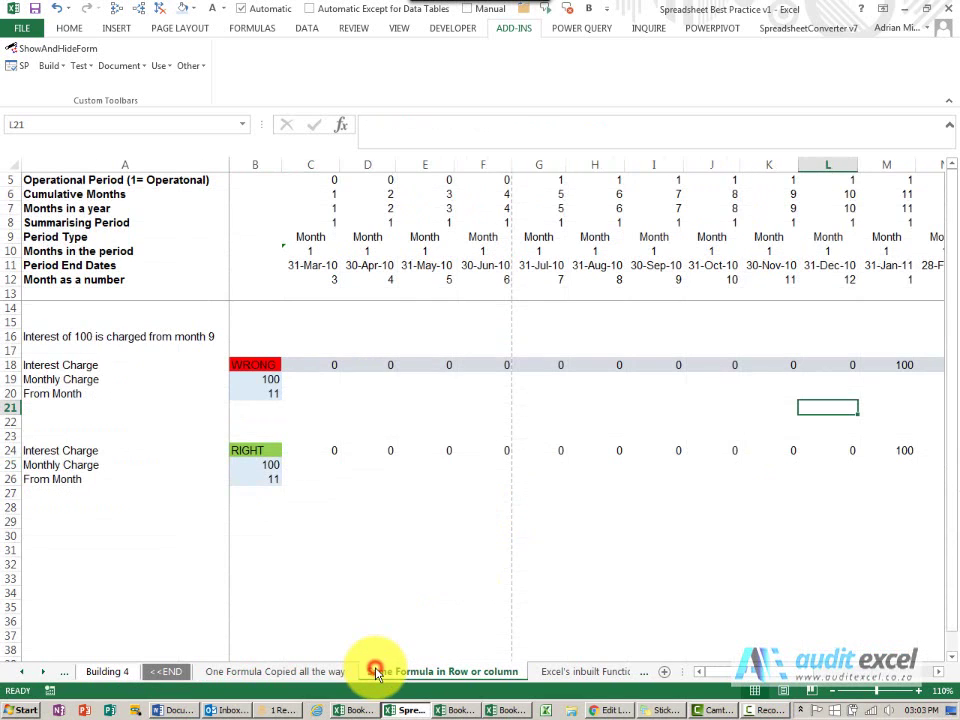
left_click(326, 367)
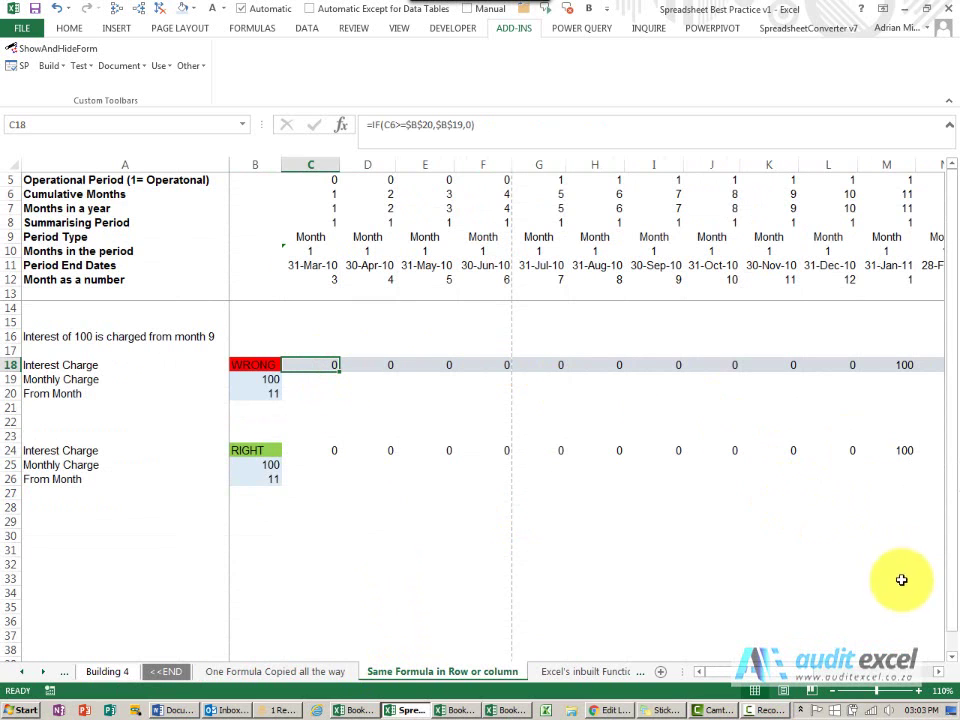
scroll(940, 675, "right", 3)
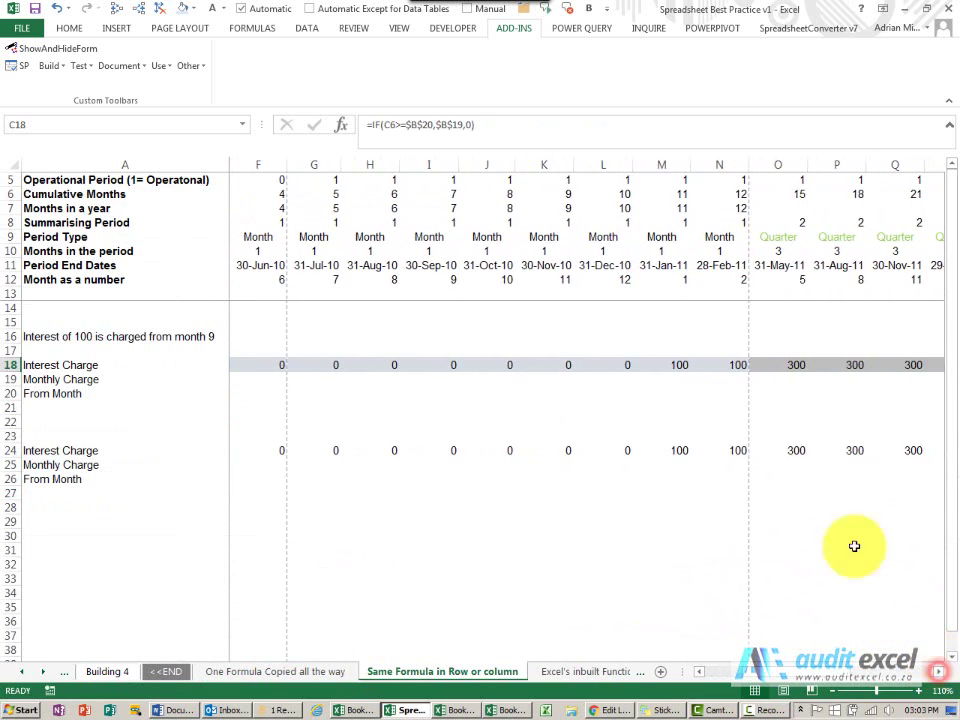
left_click(736, 366)
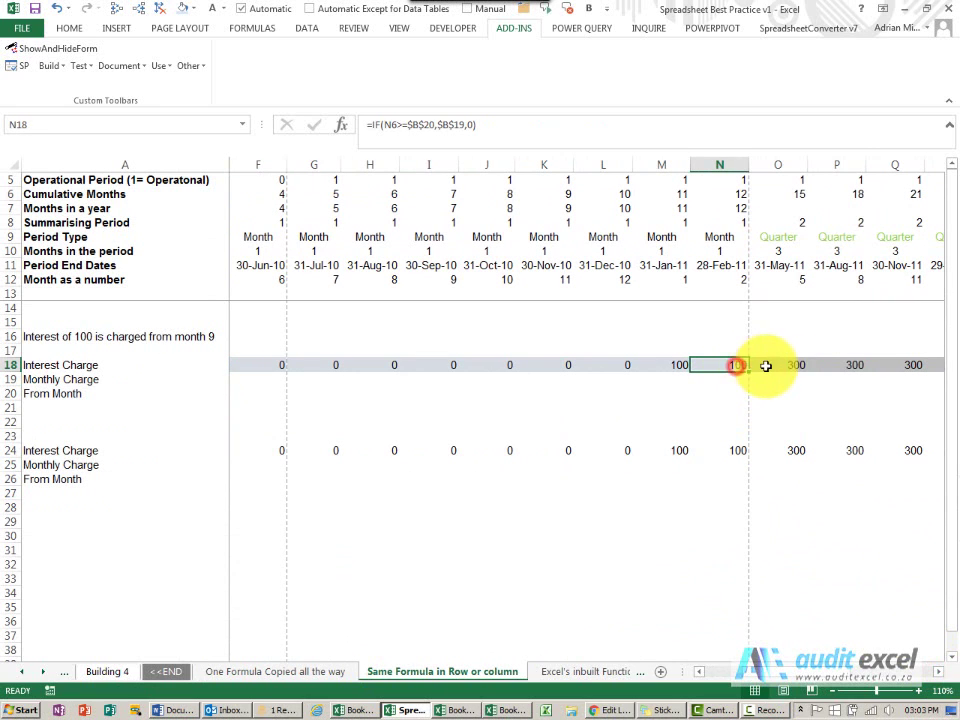
left_click(772, 363)
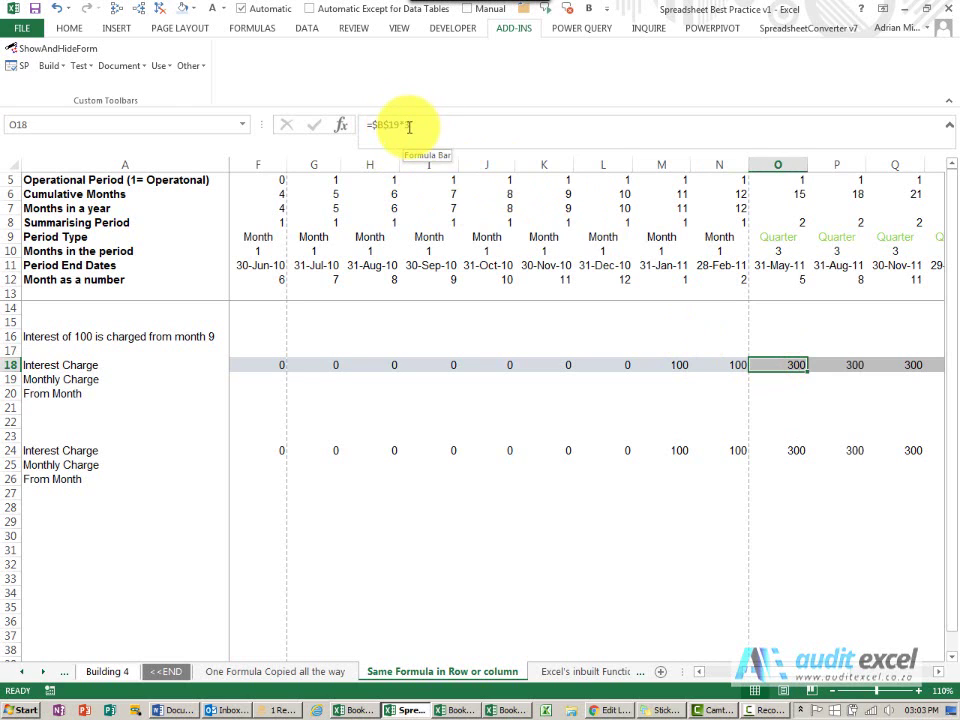
left_click(727, 362)
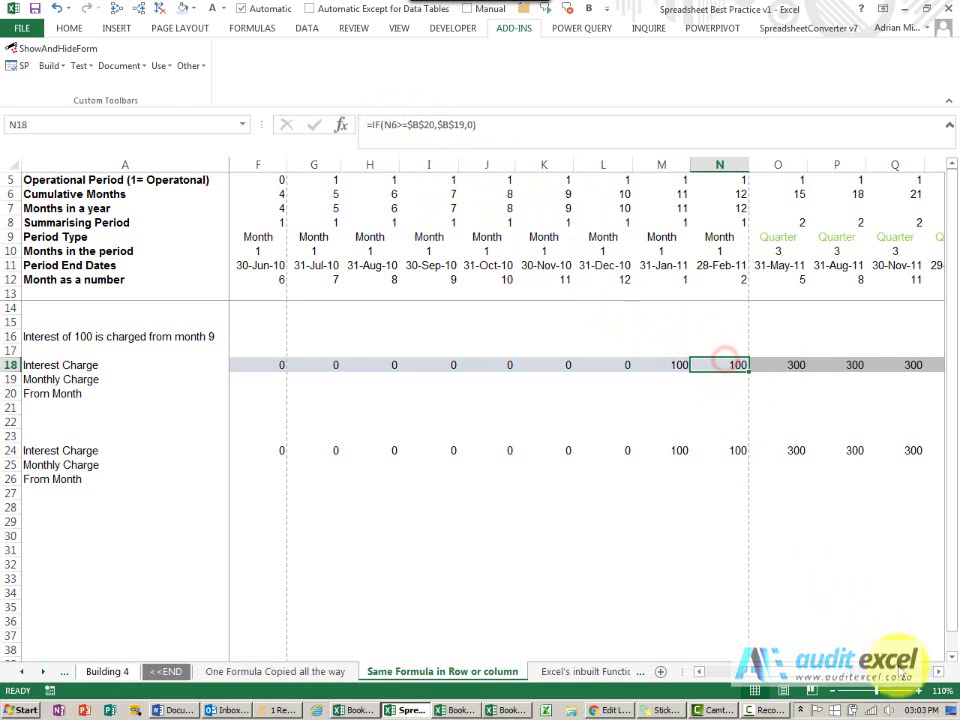
left_click(937, 673)
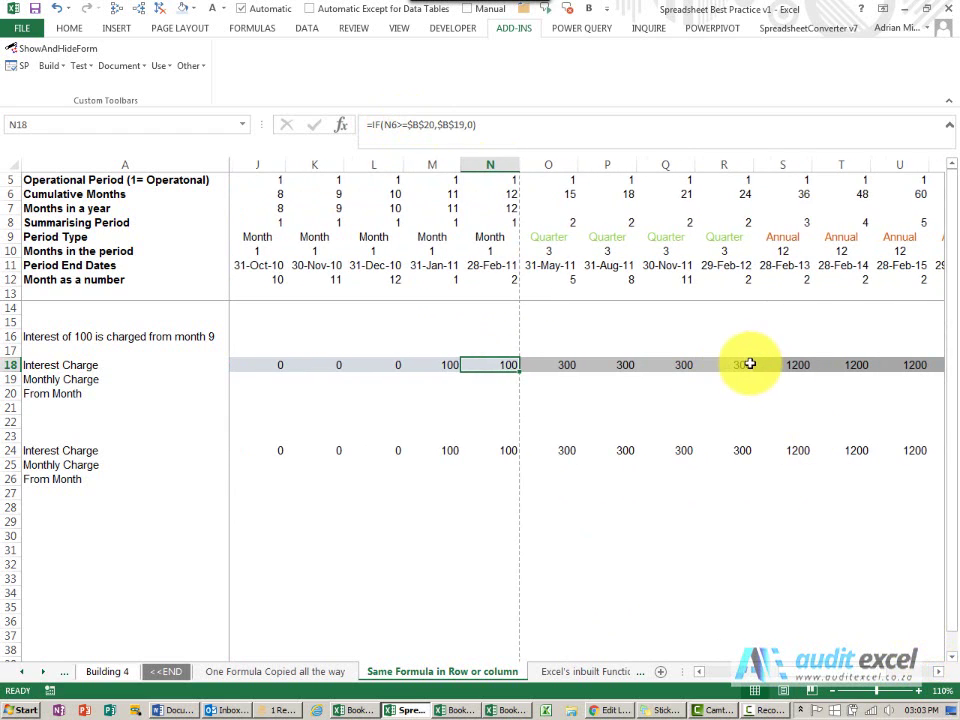
scroll(689, 634, "left", 4)
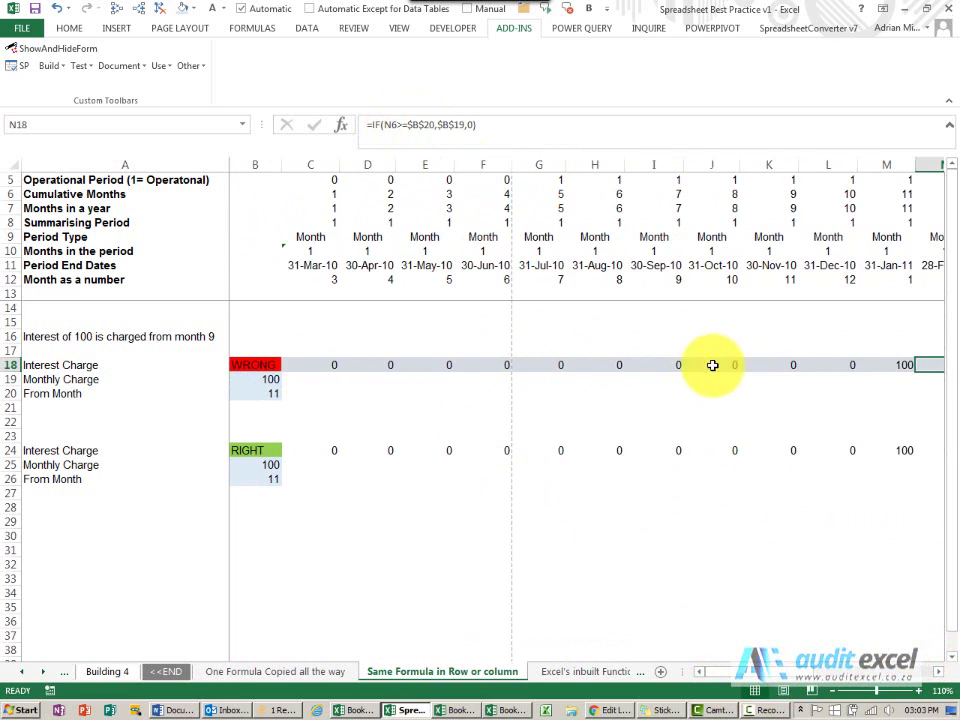
left_click(313, 363)
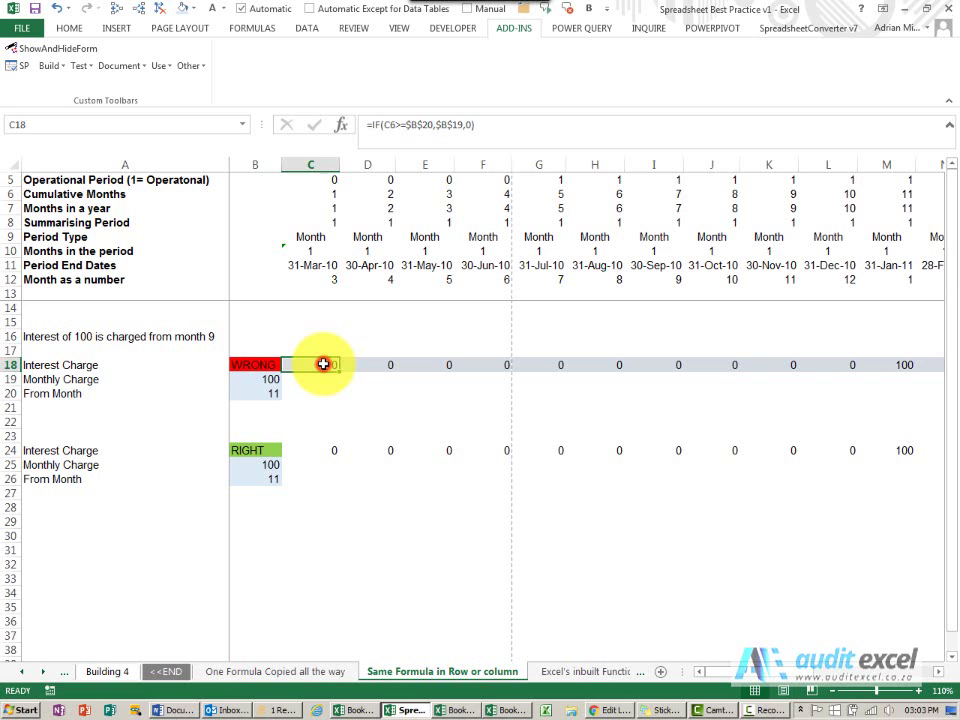
- Check row 18 and C24's RIGHT Interest Charge formula without trace arrows, then bring up Book4's map
key("ctrl+shift+Right")
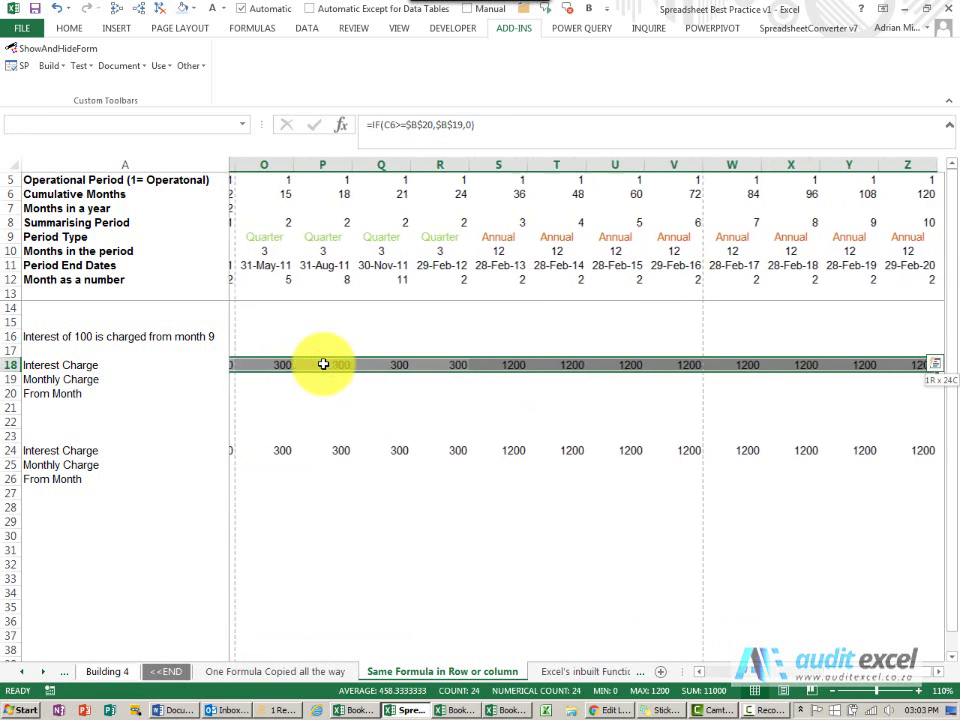
key("ctrl+BackSpace")
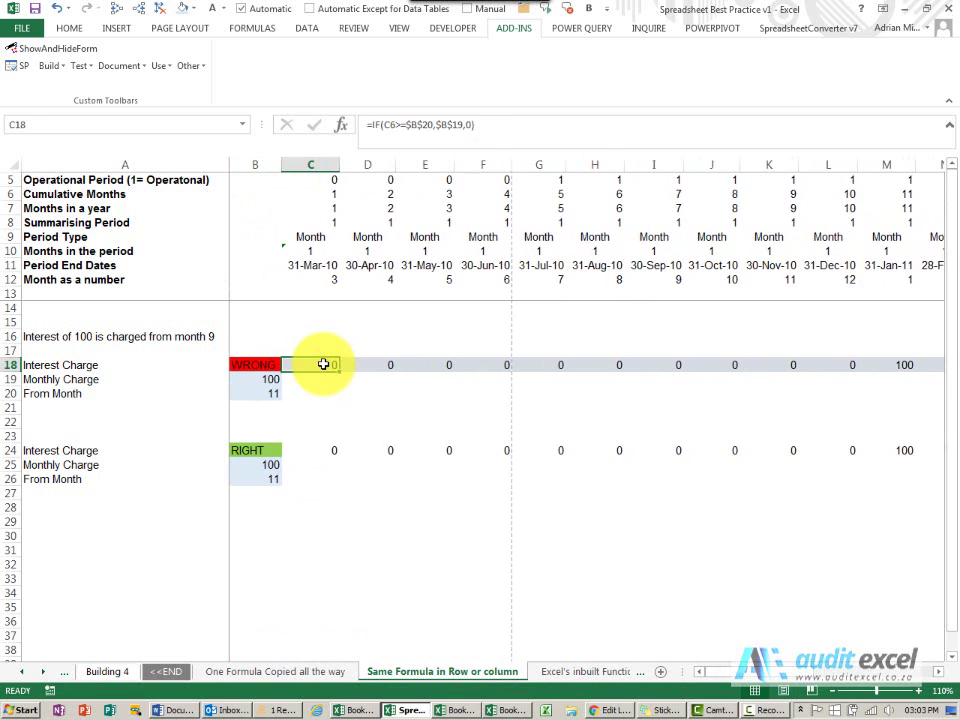
left_click(302, 449)
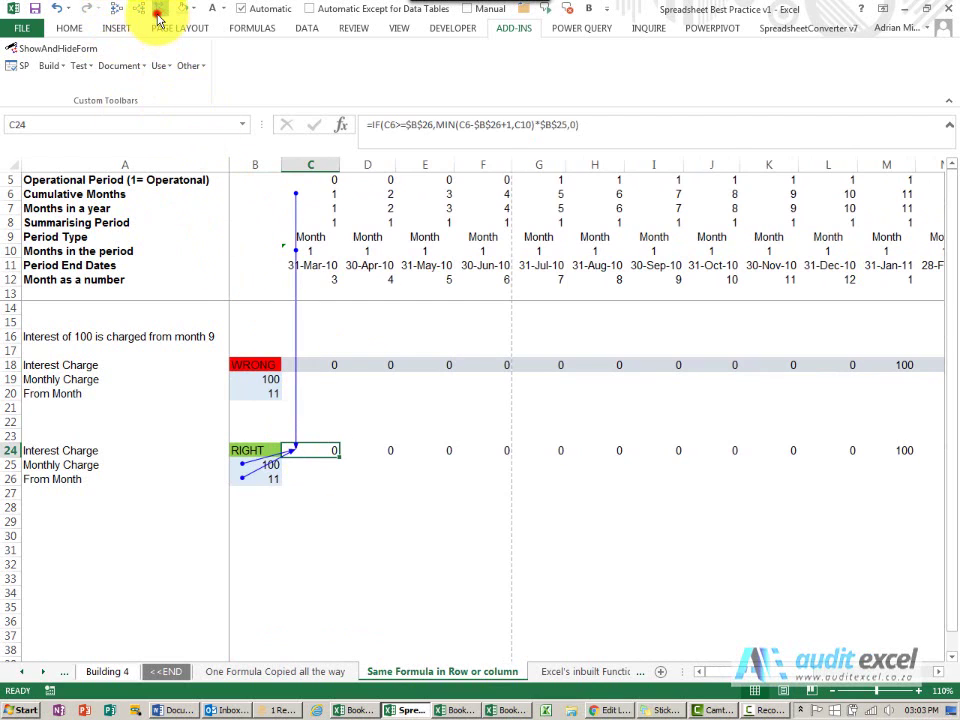
left_click(157, 15)
left_click(508, 710)
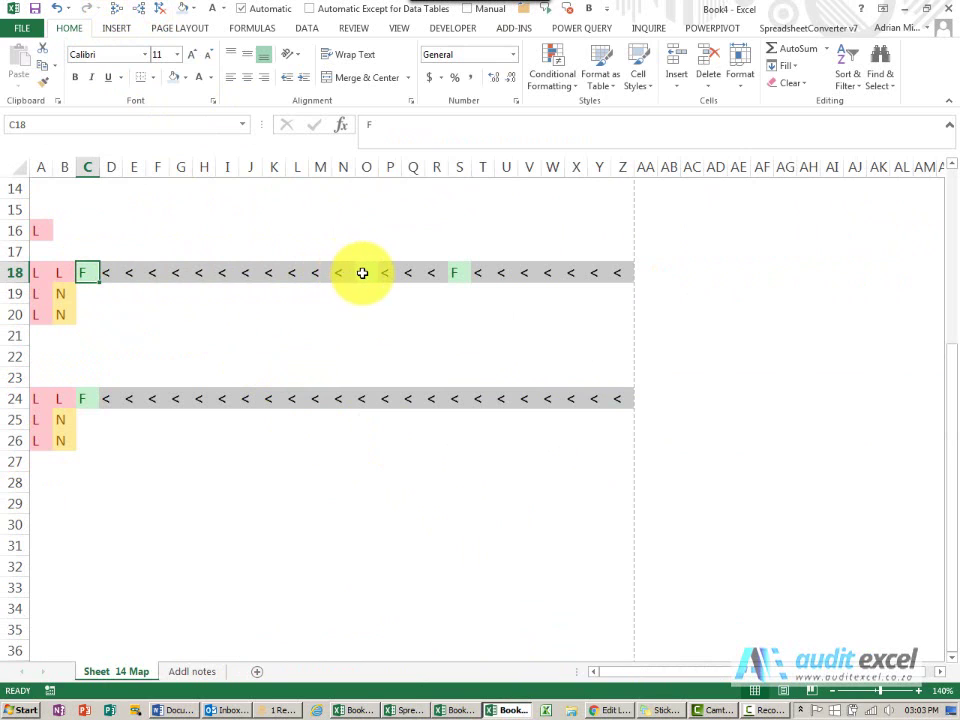
- Check the new-formula markers at S18 and O18 versus row 24, then return to Spreadsheet Best Practice v1
left_click(456, 277)
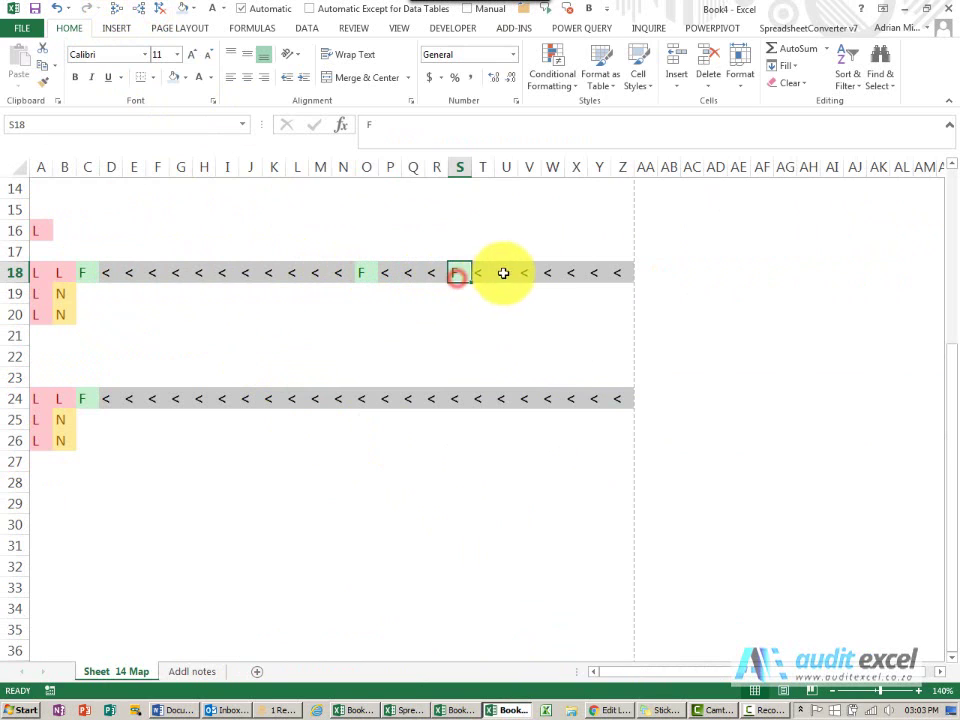
left_click(89, 400)
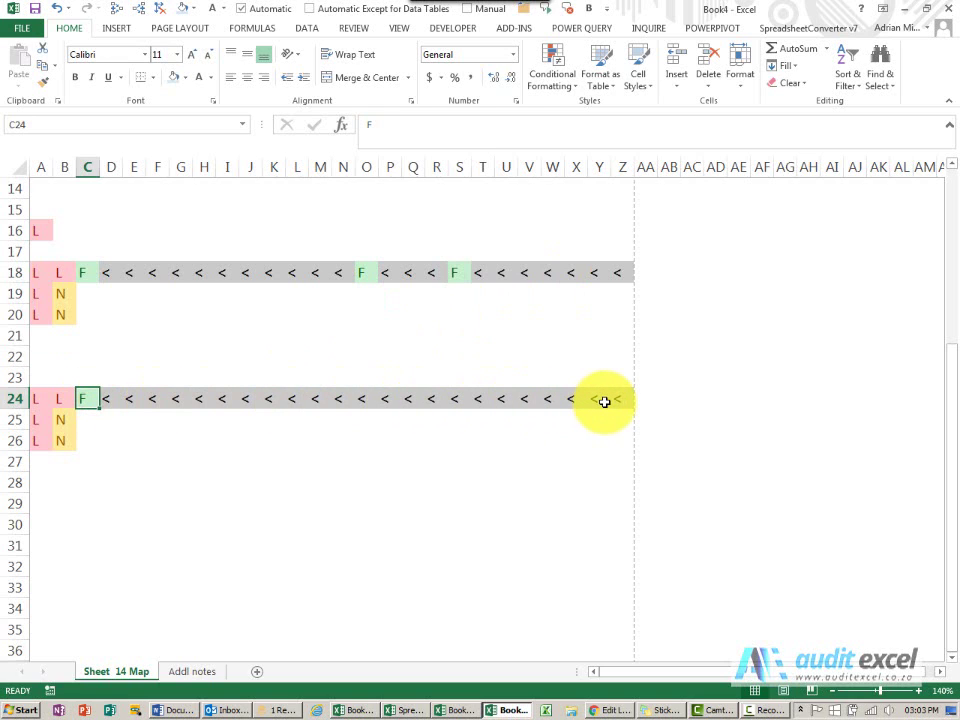
left_click(87, 314)
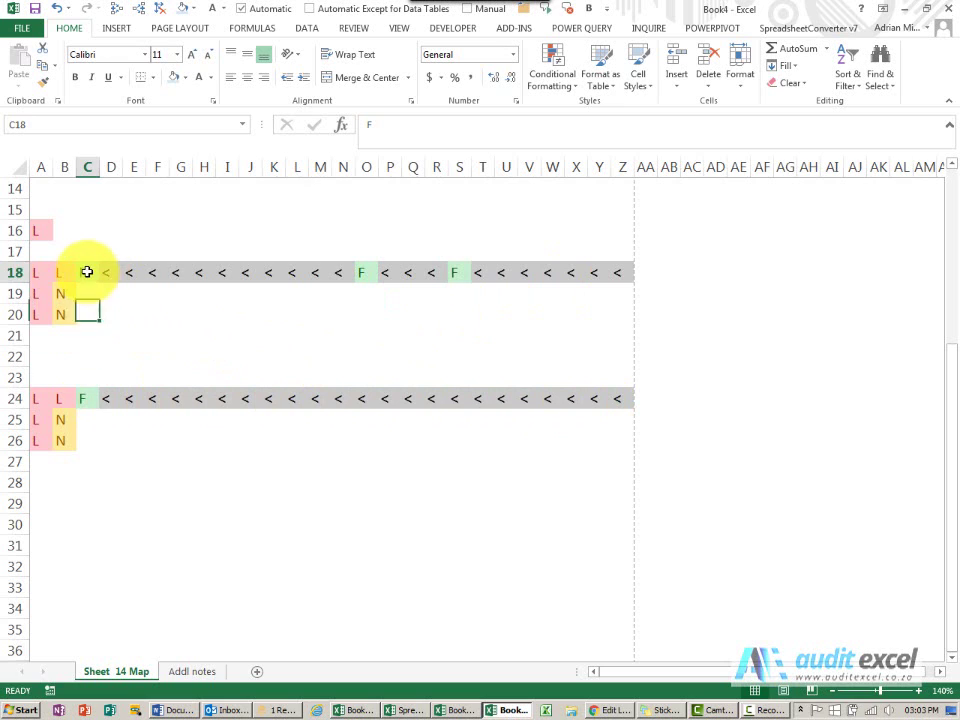
left_click(86, 272)
left_click(366, 272)
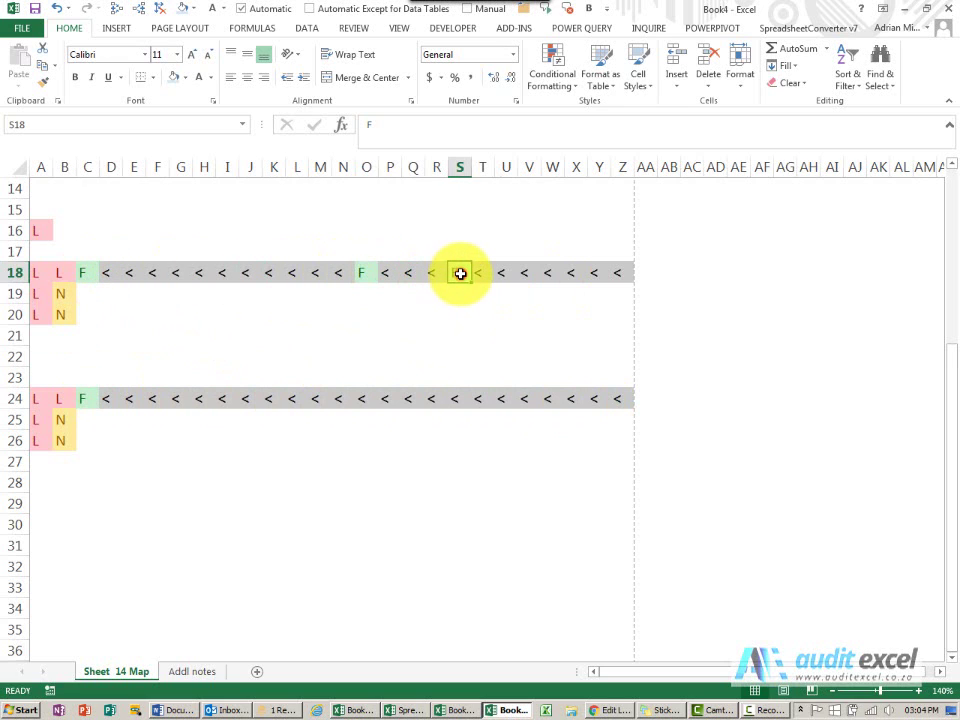
left_click(84, 400)
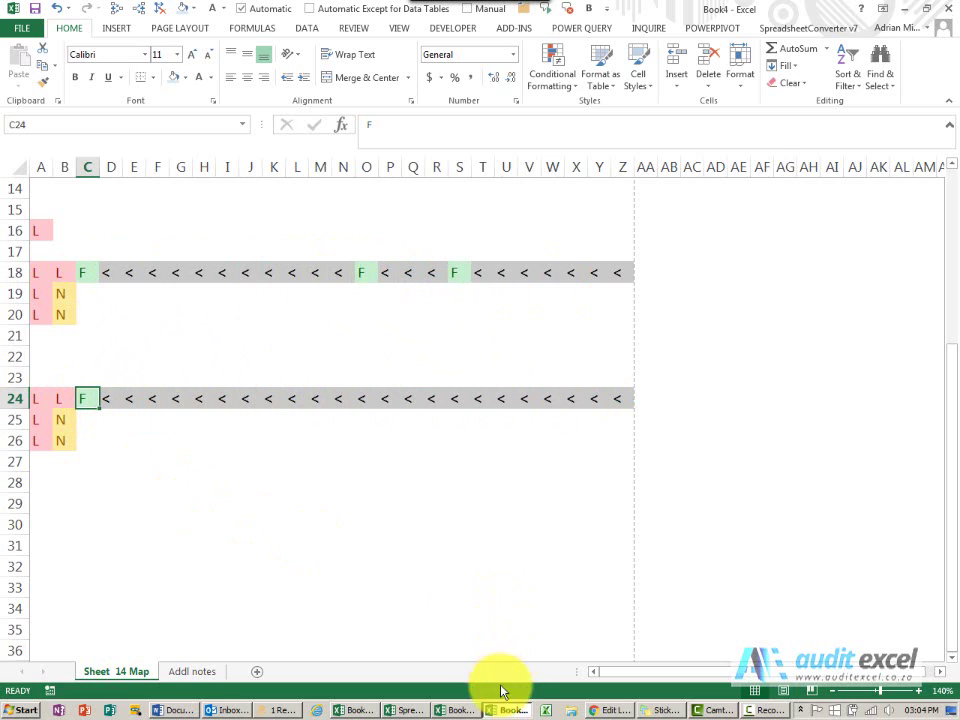
left_click(411, 712)
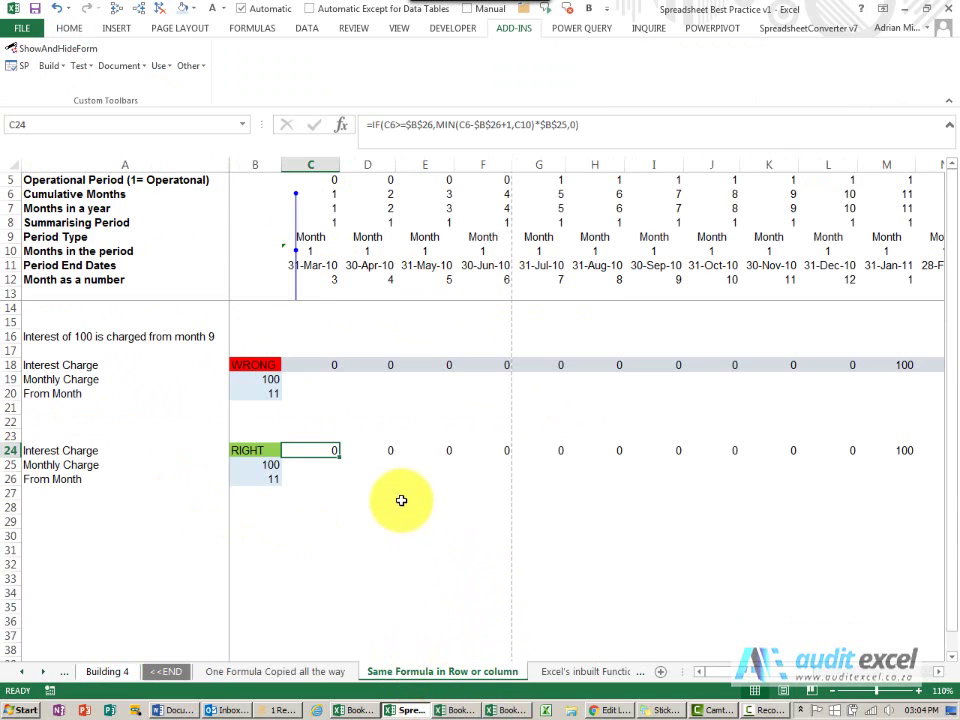